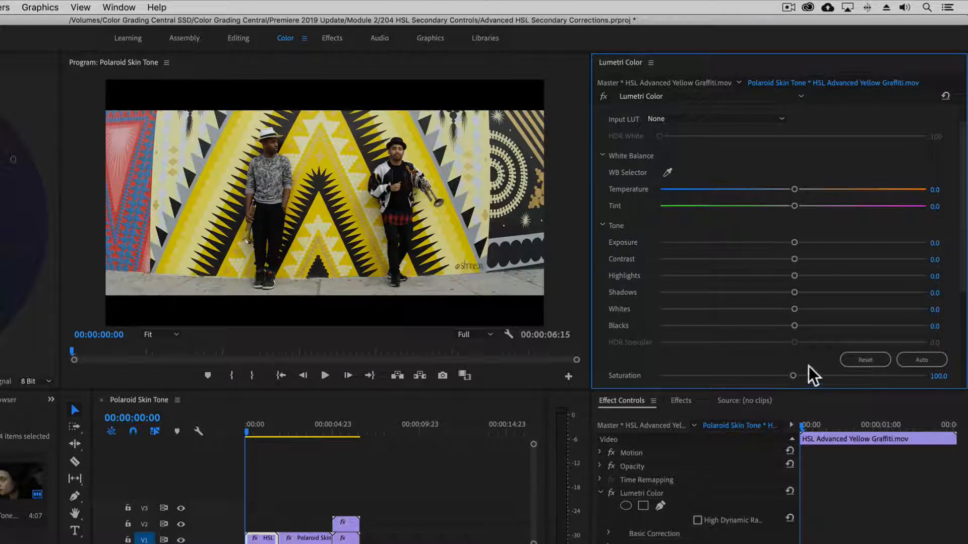
- Sample the yellow of the mural as the HSL Secondary key colour and turn on the Color/Gray mask preview
drag(959, 263, 962, 371)
click(781, 327)
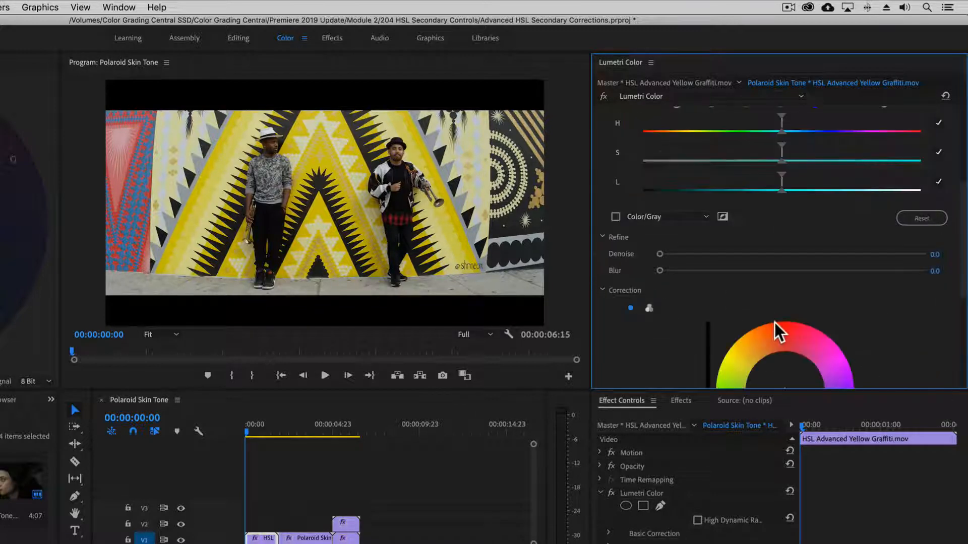
drag(963, 302, 957, 275)
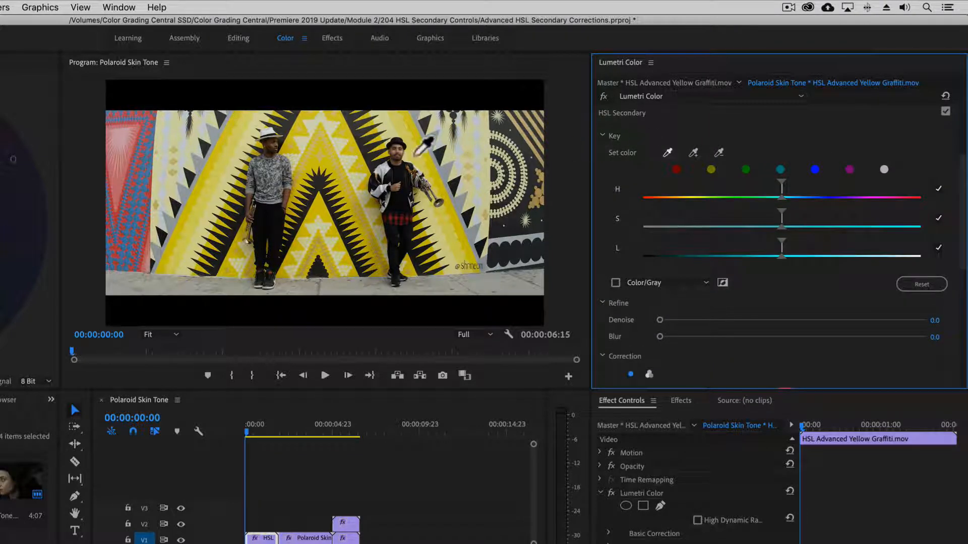
click(324, 163)
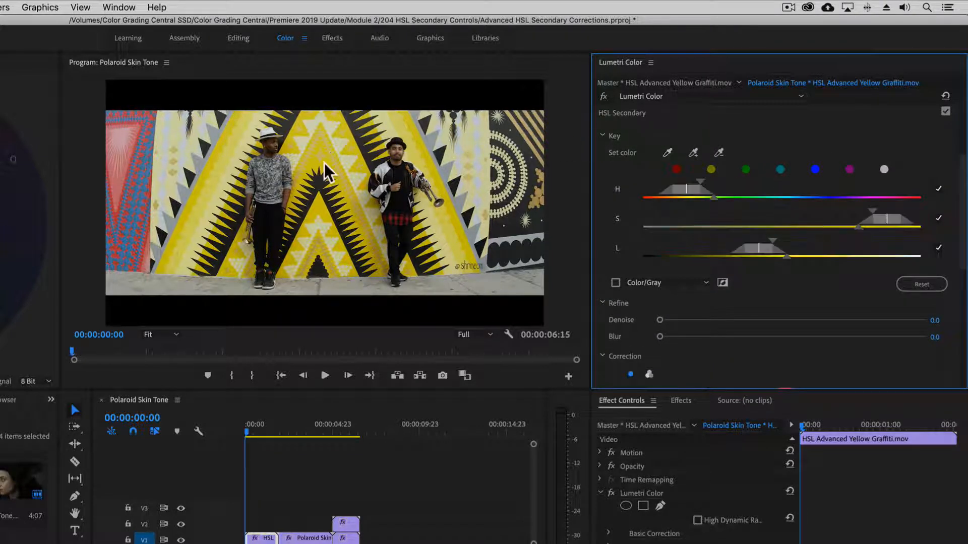
click(615, 283)
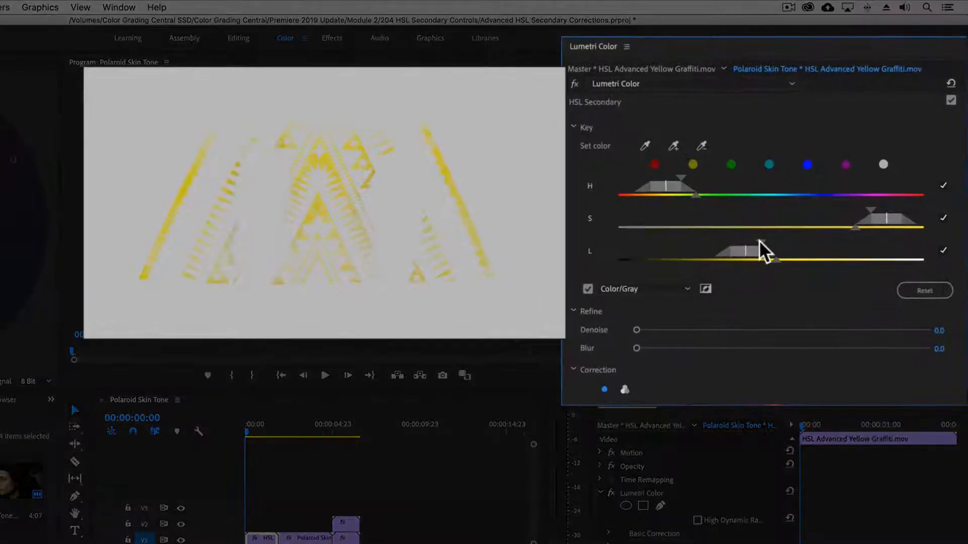
- Widen the yellow key's luminance and saturation ranges, refine it with Denoise 17.3 and Blur 1.6, and turn off the mask preview
drag(771, 240, 870, 259)
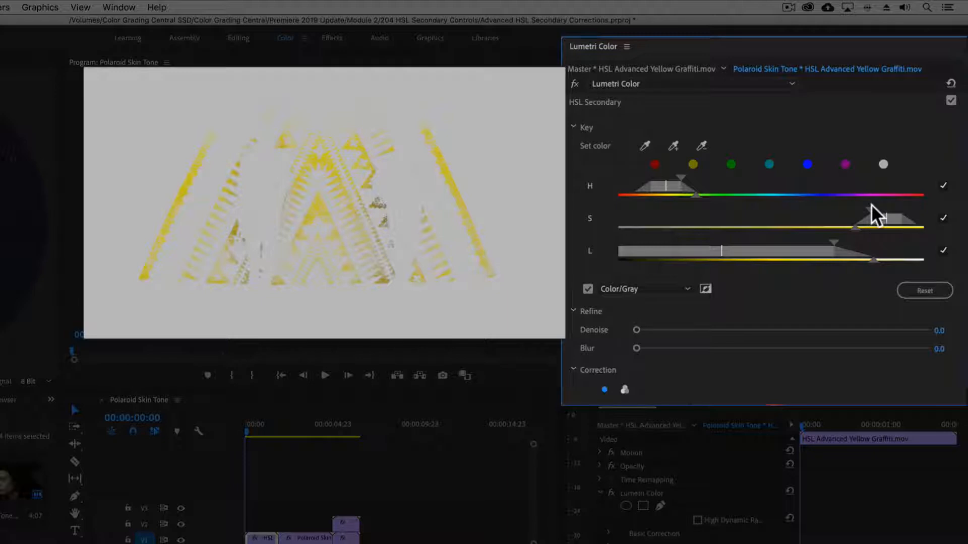
drag(871, 204, 794, 226)
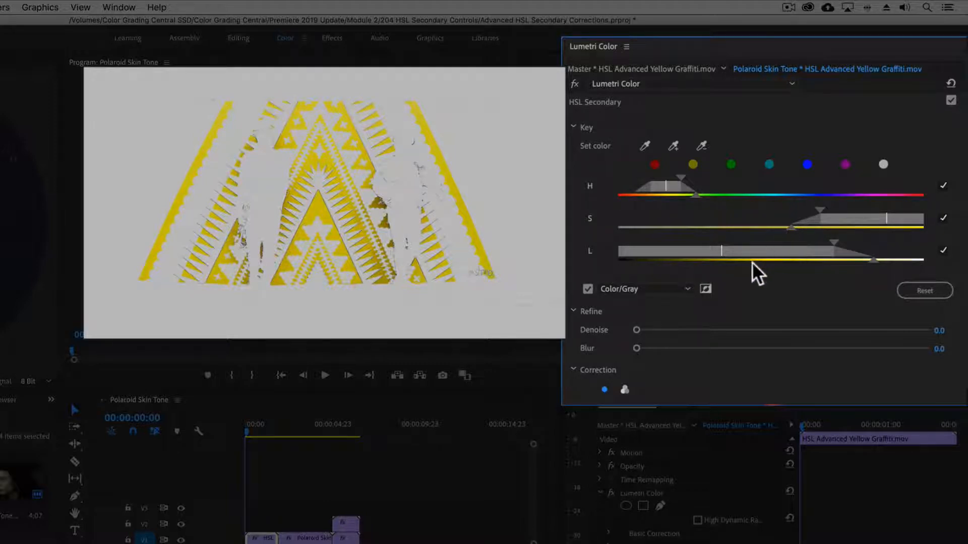
mouse_move(637, 328)
mouse_down()
mouse_move(687, 327)
mouse_move(645, 346)
mouse_up()
click(588, 289)
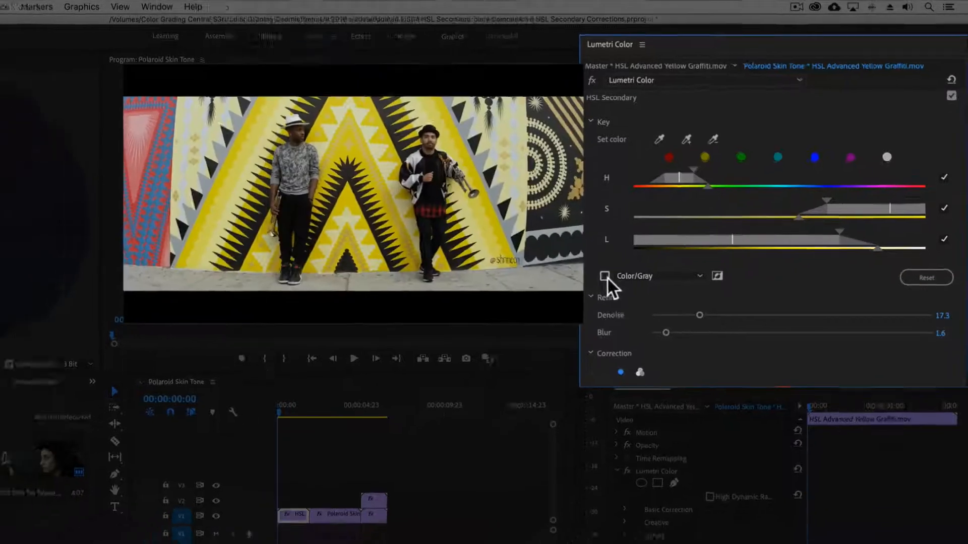
- Correct the keyed yellow with Temperature -49.5, Tint -63.9 and Saturation 63.5
drag(964, 170, 963, 255)
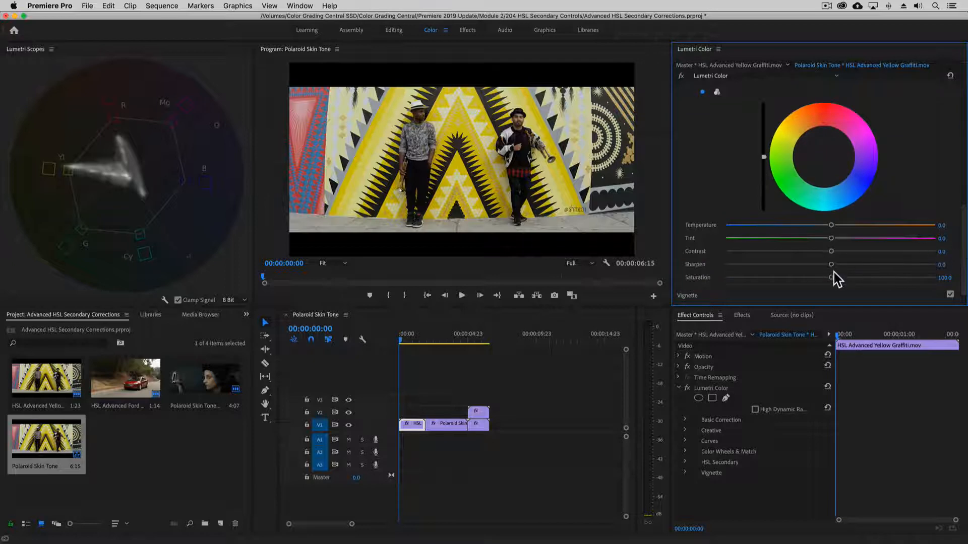
drag(834, 272, 791, 281)
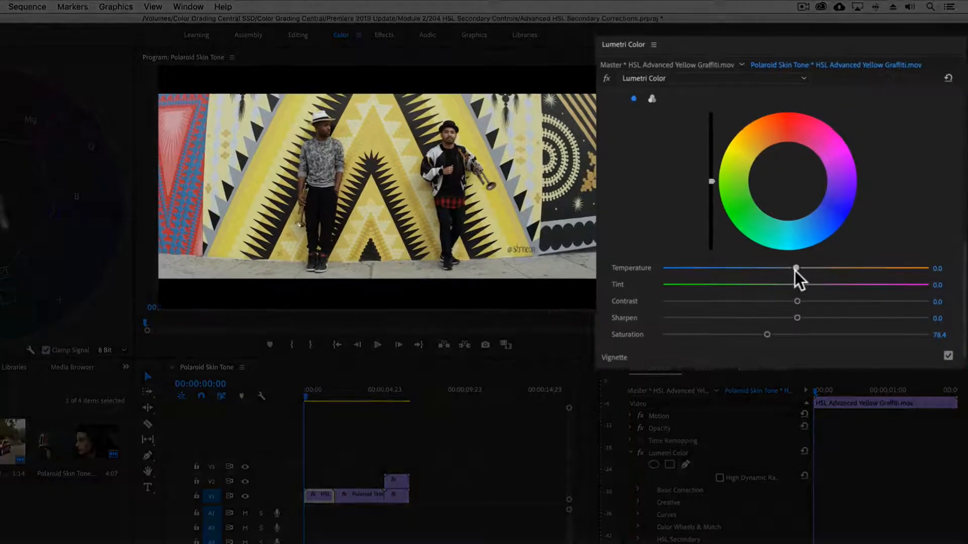
drag(804, 265, 762, 266)
drag(794, 283, 765, 284)
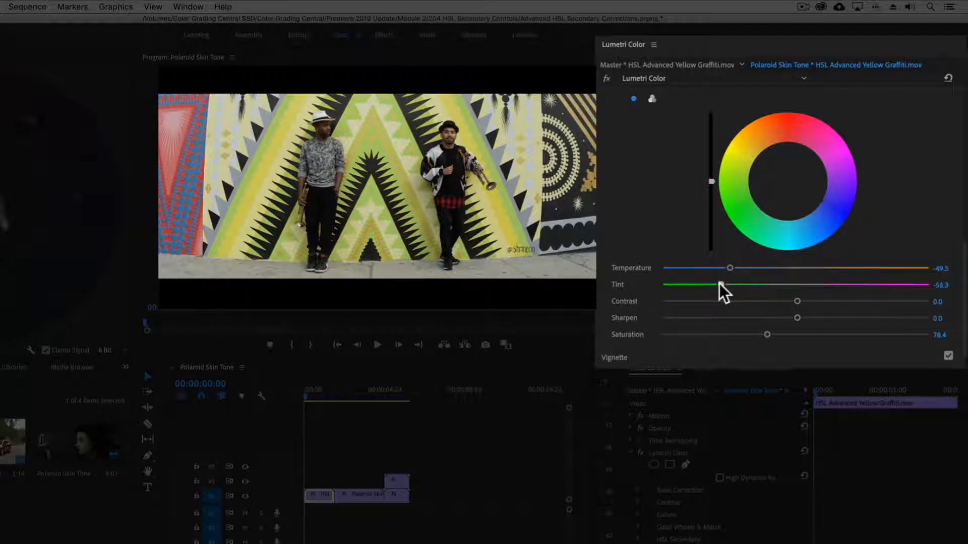
drag(720, 284, 713, 284)
- Set the vignette Amount to -1.4 and compare the shot with the Lumetri Color effect off and on
scroll(957, 325, down, 1)
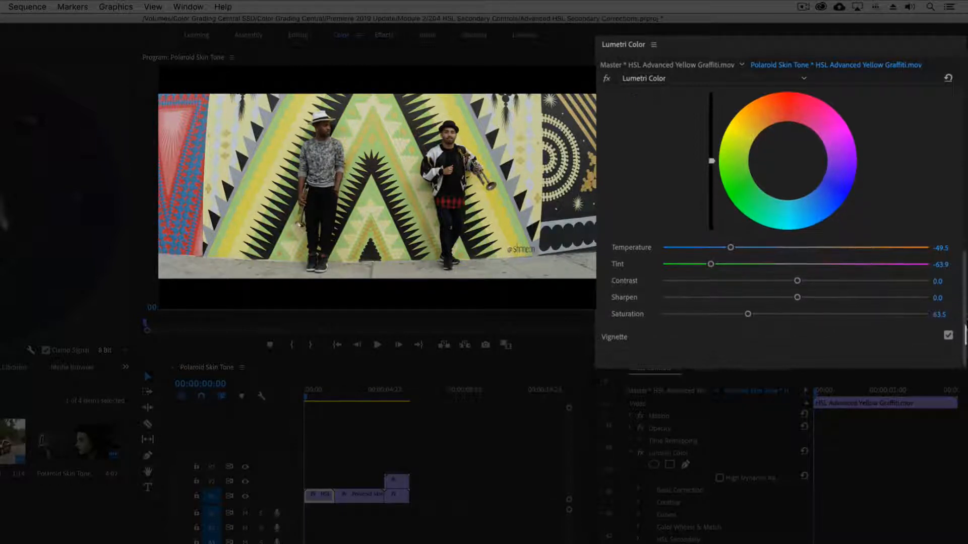
click(872, 335)
drag(797, 254, 737, 256)
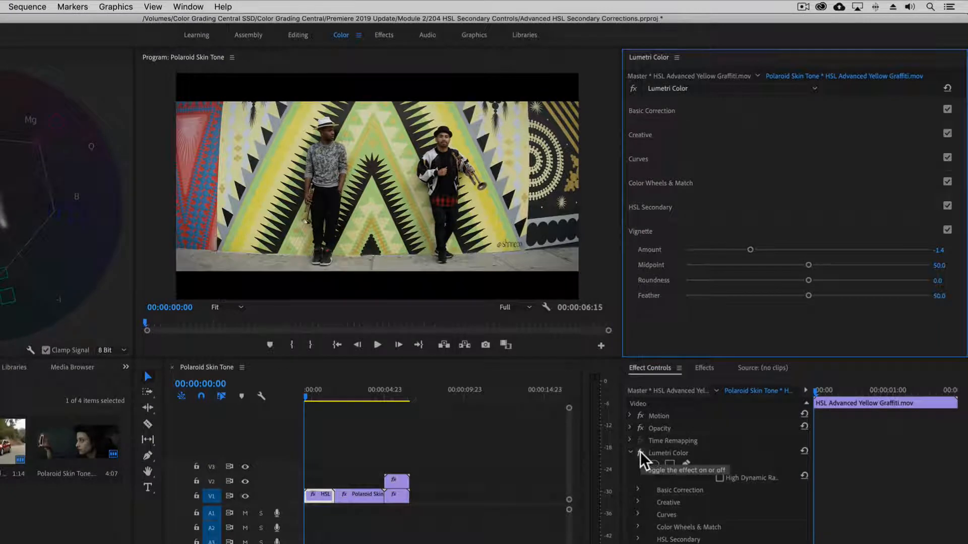
click(640, 452)
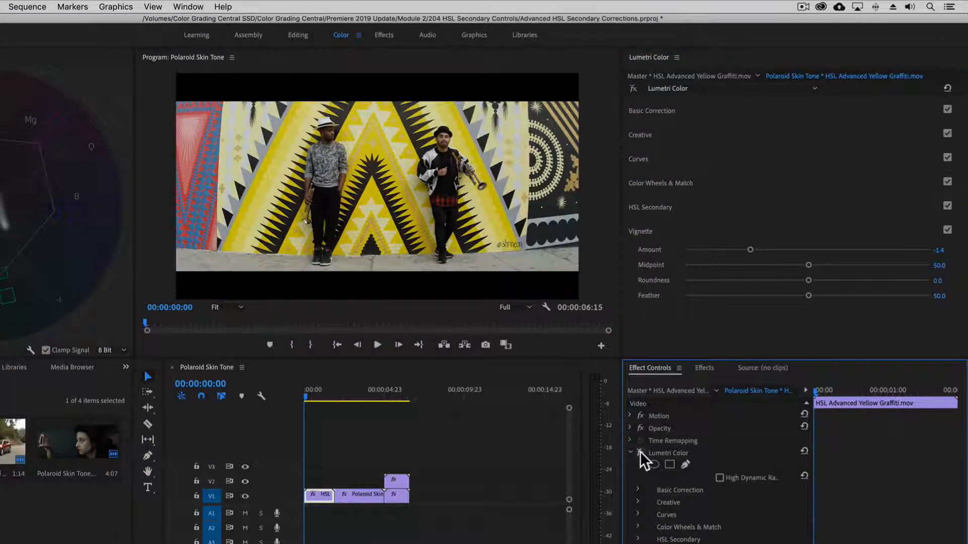
click(640, 452)
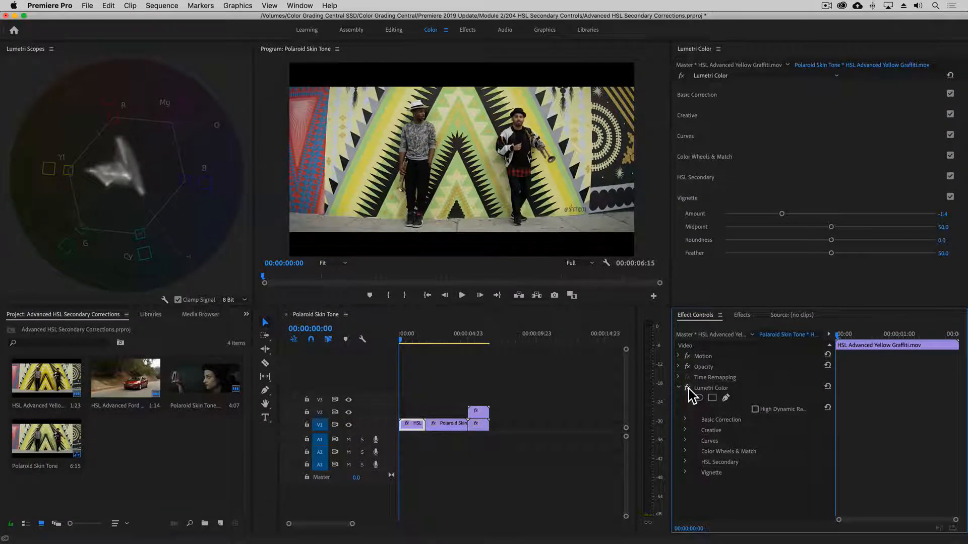
- On the Polaroid Skin Tone clip, sample the woman's facial skin as the HSL Secondary key colour and turn on the Color/Gray mask preview
key(Down)
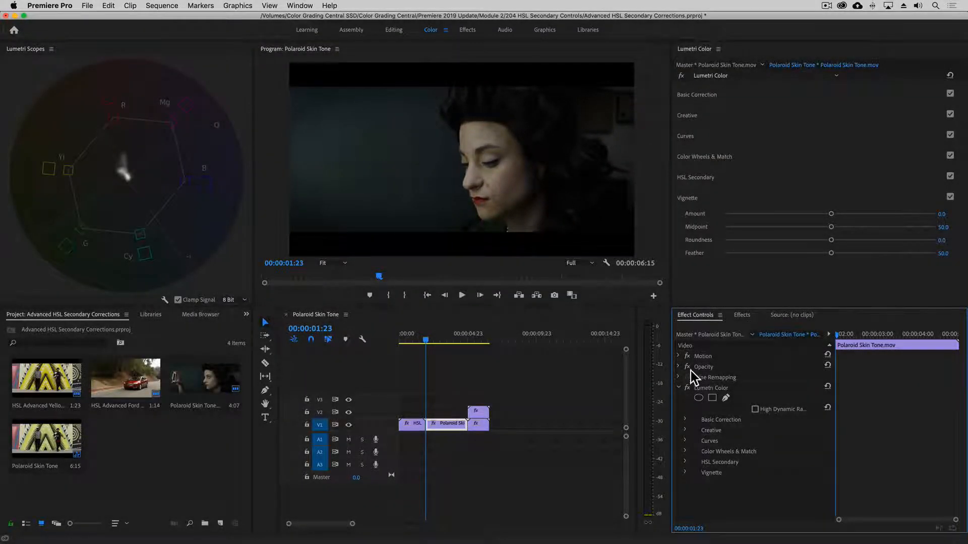
click(726, 175)
click(724, 177)
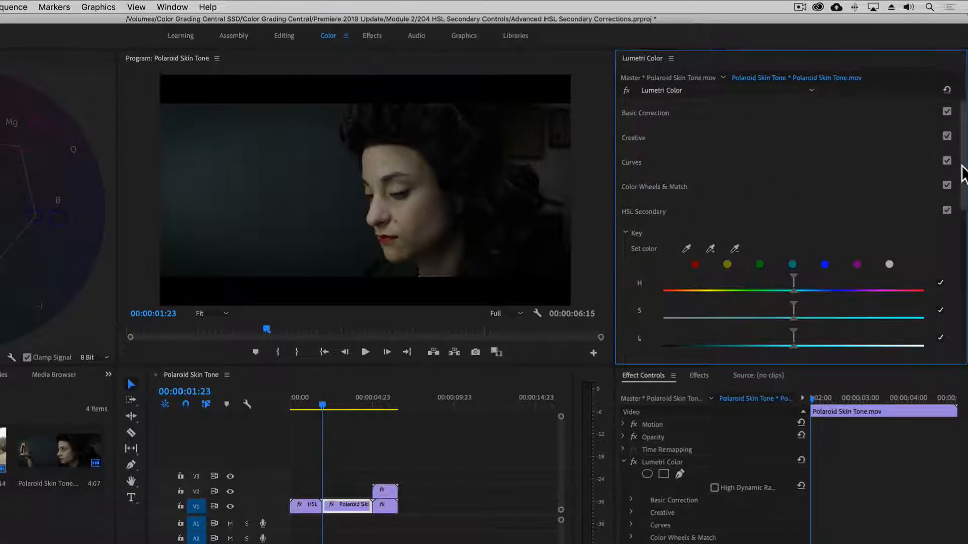
scroll(962, 167, down, 5)
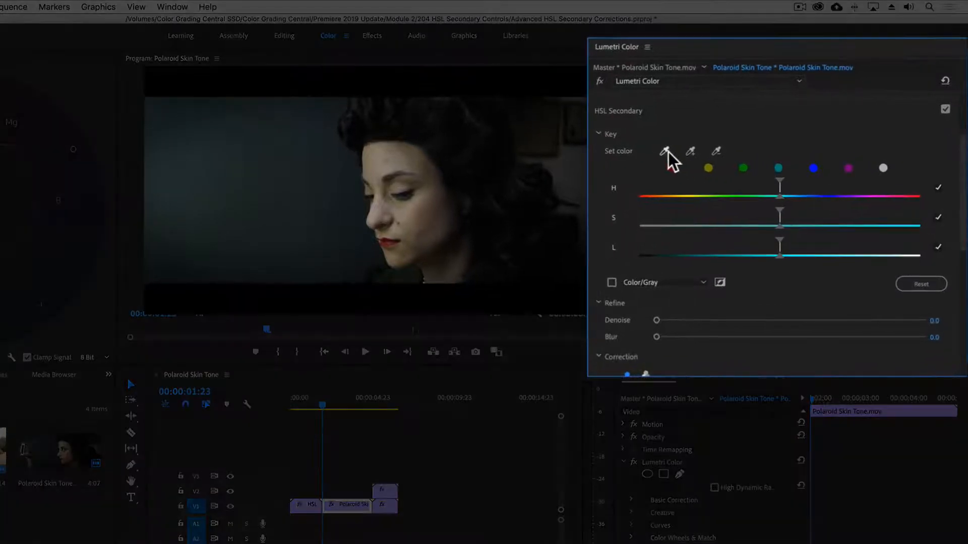
click(686, 155)
click(407, 215)
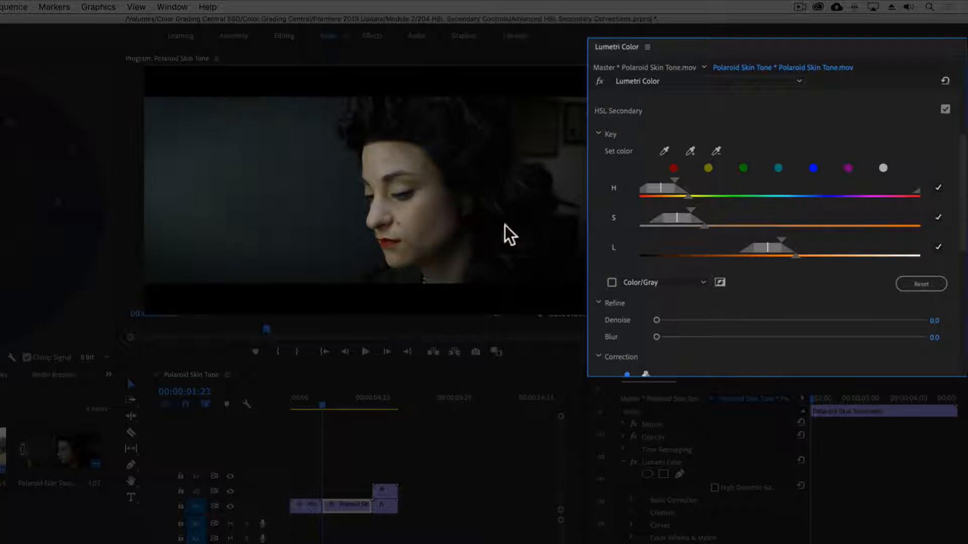
click(611, 282)
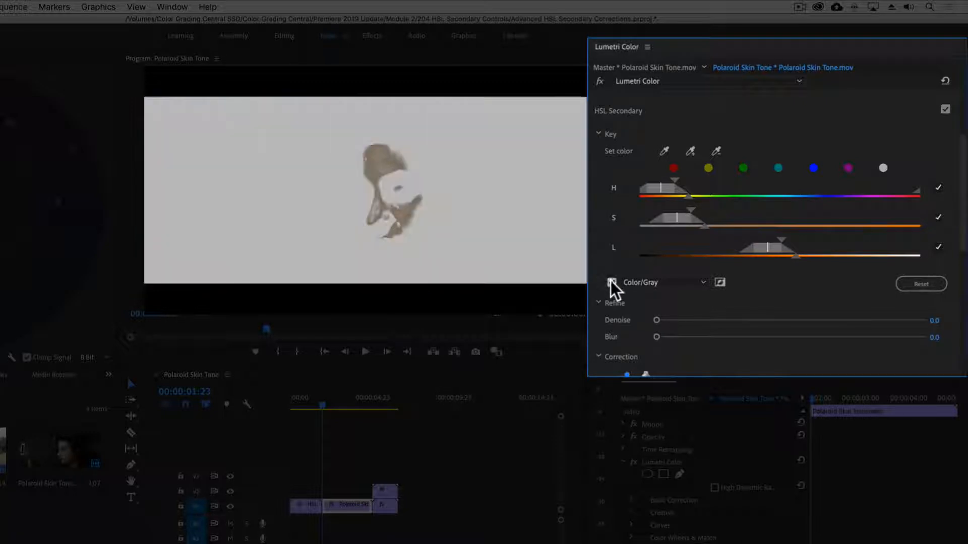
- Extend the skin key across the face by adding tones and widening saturation and luminance, and refine it with Denoise 21.9 and Blur 2.1
click(690, 152)
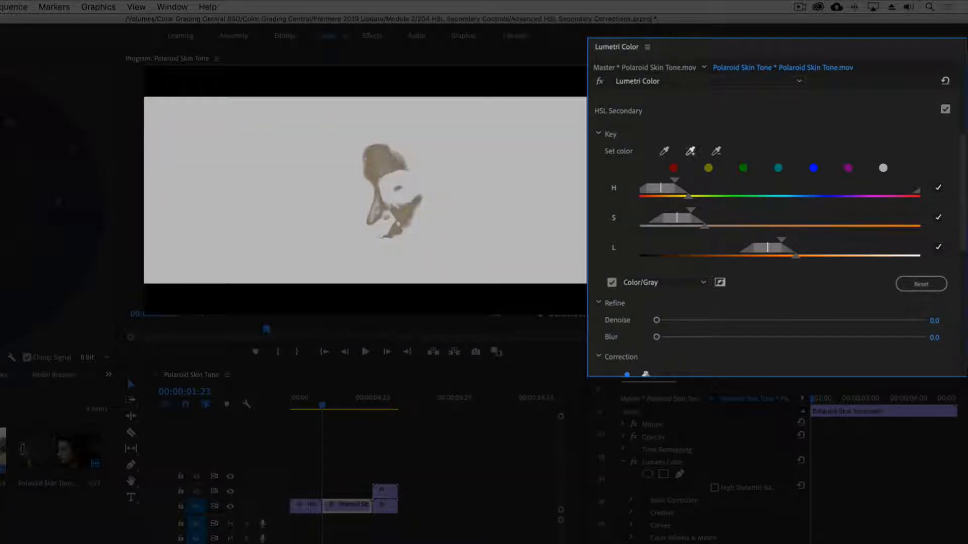
mouse_move(412, 196)
mouse_down()
mouse_move(387, 212)
mouse_move(388, 238)
mouse_up()
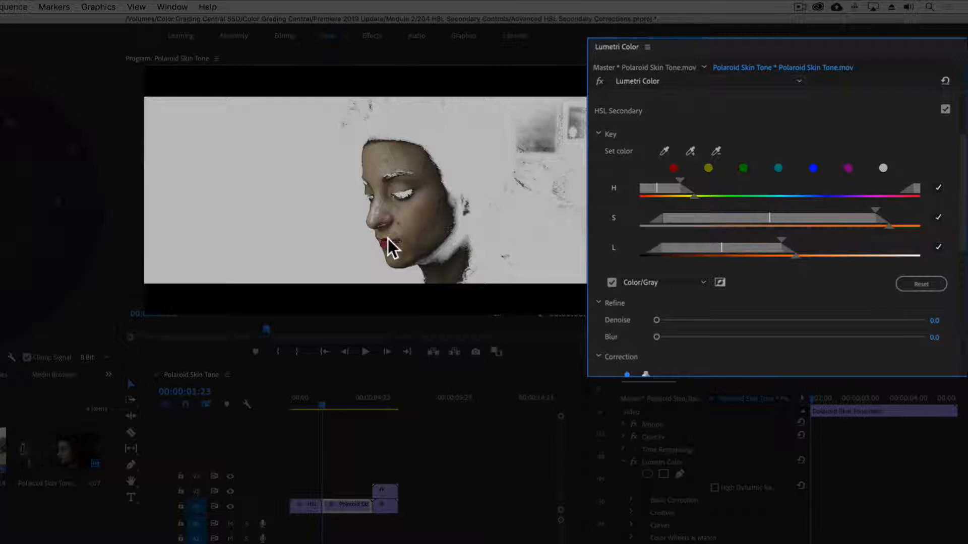
drag(777, 237, 821, 256)
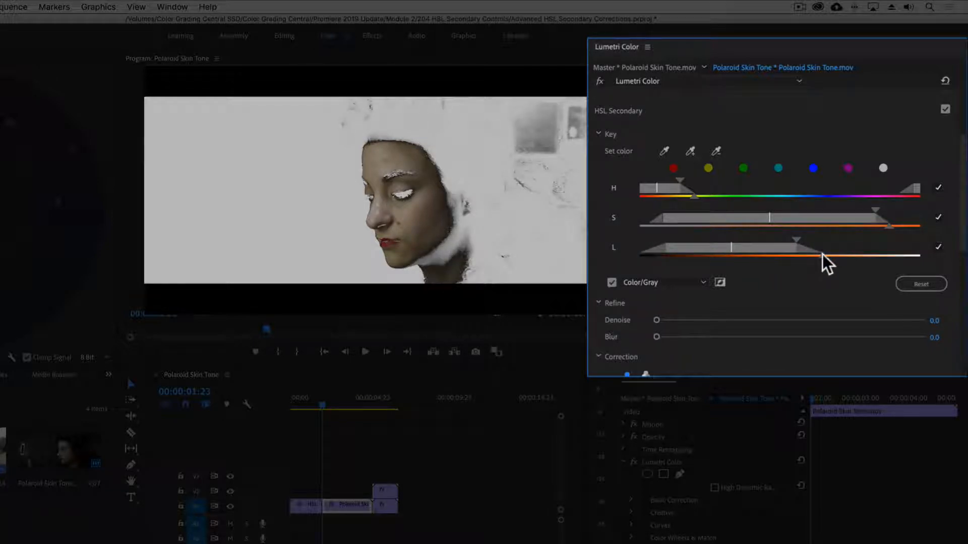
drag(874, 210, 903, 225)
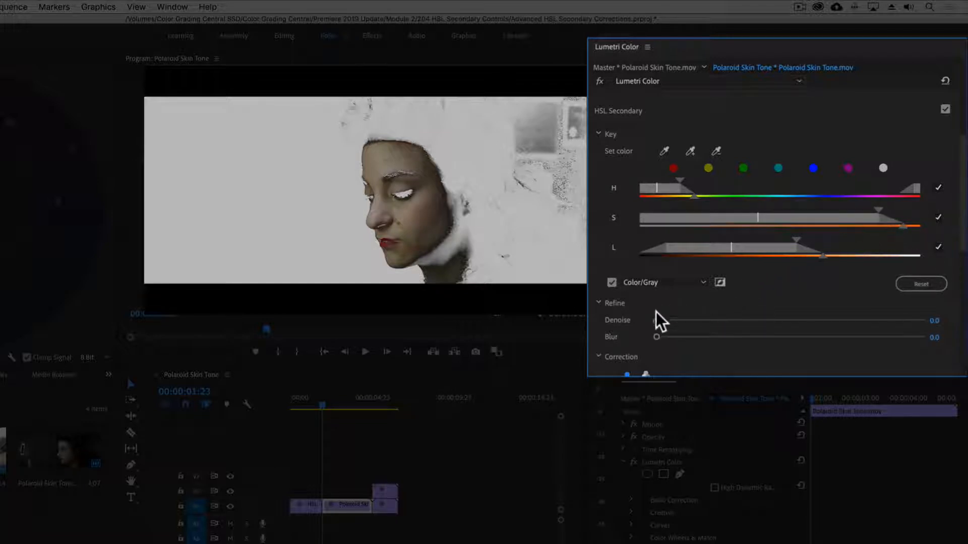
drag(656, 313, 694, 323)
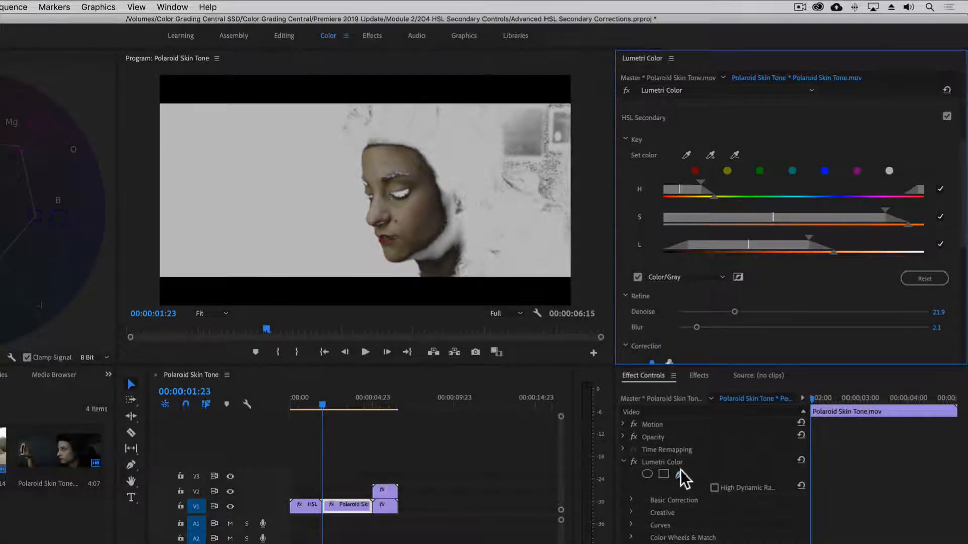
- Draw a closed freeform Lumetri Color mask around the woman's face and neck, and set its feather to 60.1
click(679, 473)
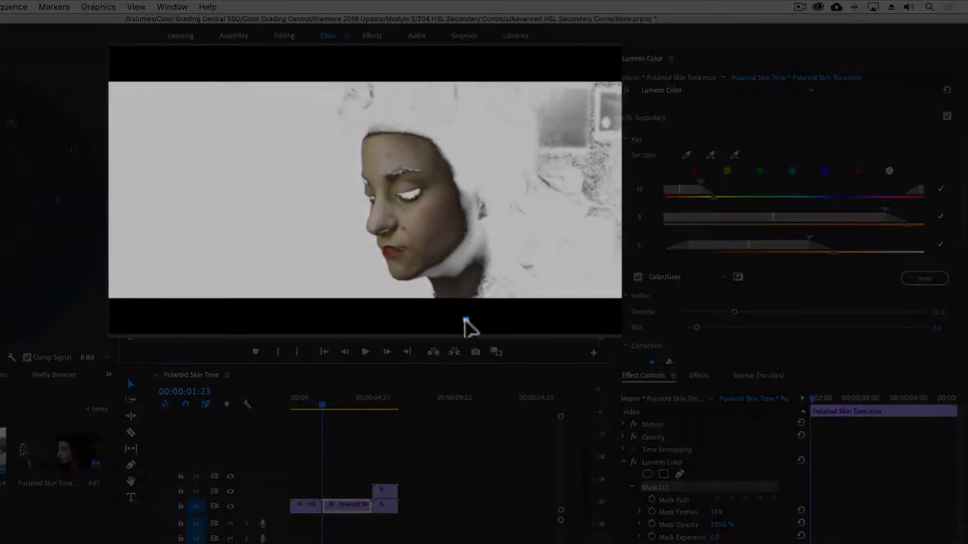
click(445, 294)
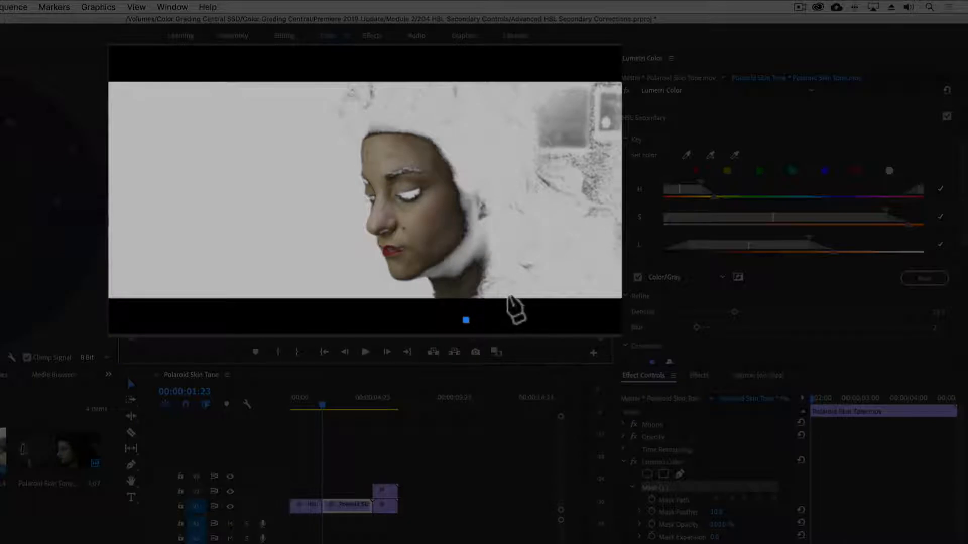
click(512, 288)
drag(508, 203, 500, 198)
drag(455, 132, 444, 132)
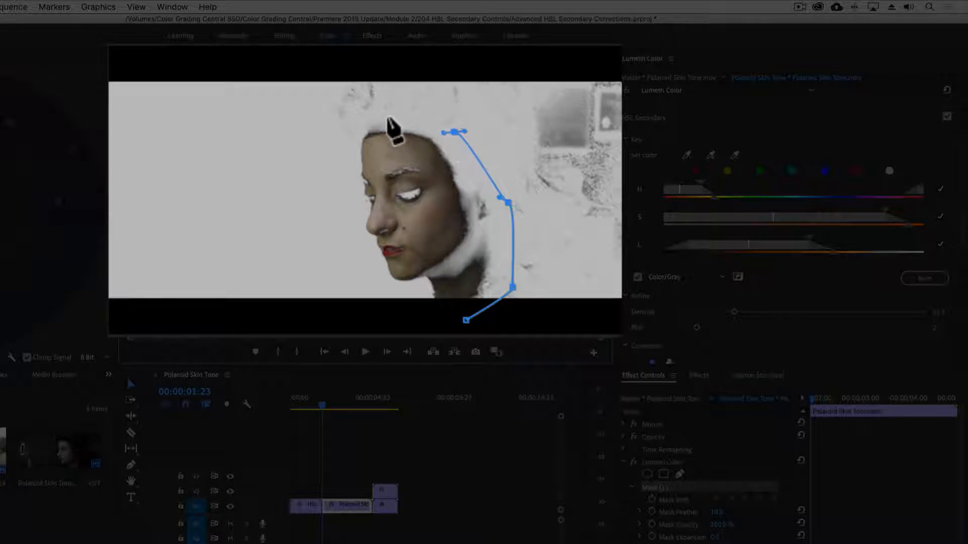
drag(388, 116, 371, 122)
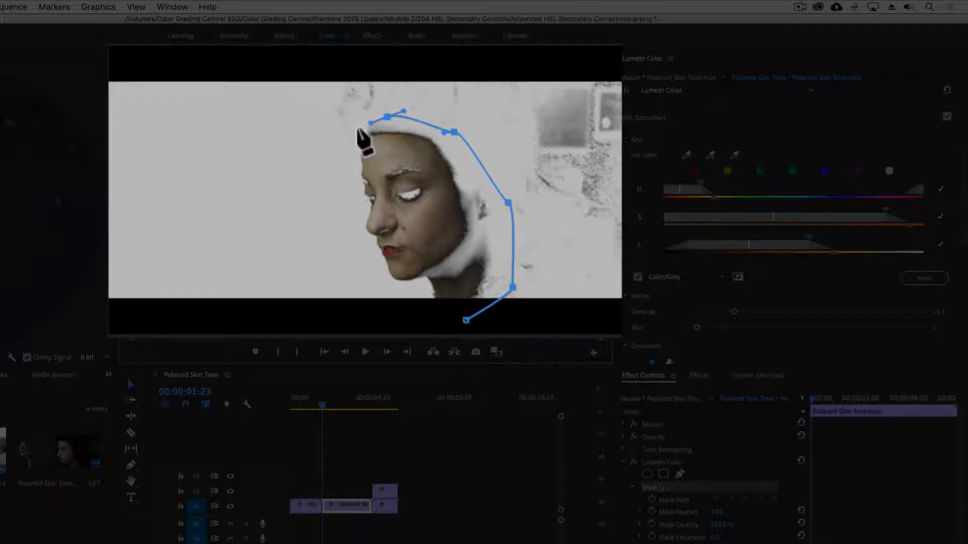
click(353, 132)
drag(348, 186, 352, 206)
click(358, 252)
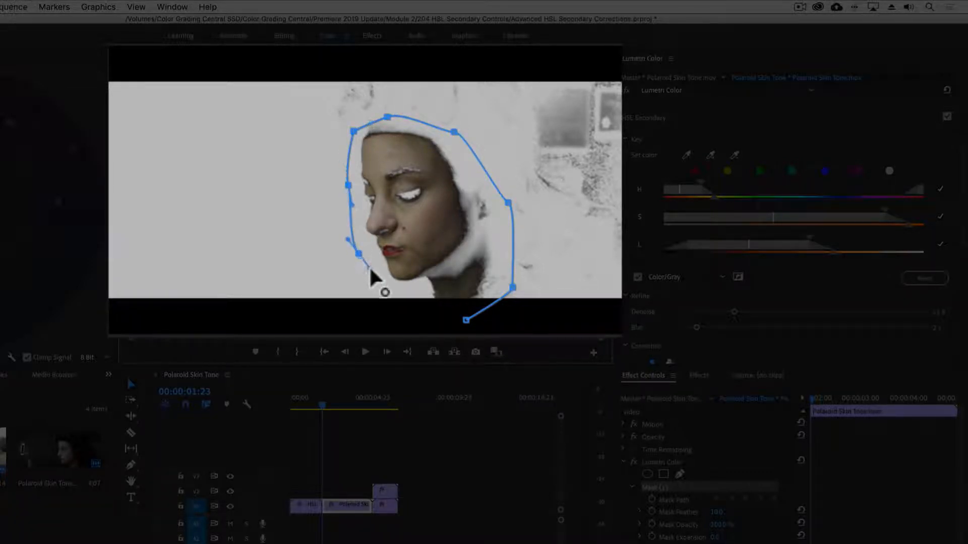
click(401, 298)
click(466, 320)
drag(482, 309, 346, 264)
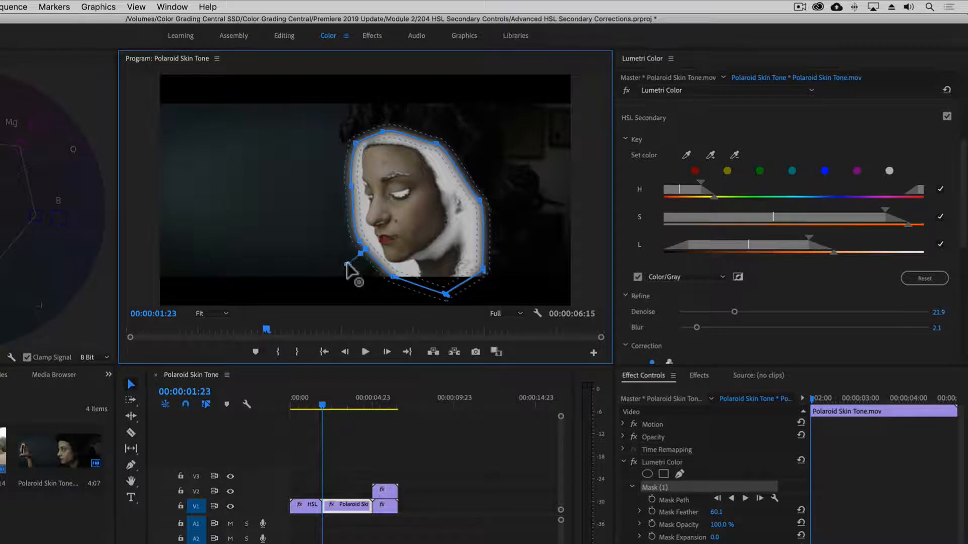
- Turn off the mask preview, switch the HSL correction to three-way colour wheels, and nudge Highlights and Midtones slightly toward red
click(638, 277)
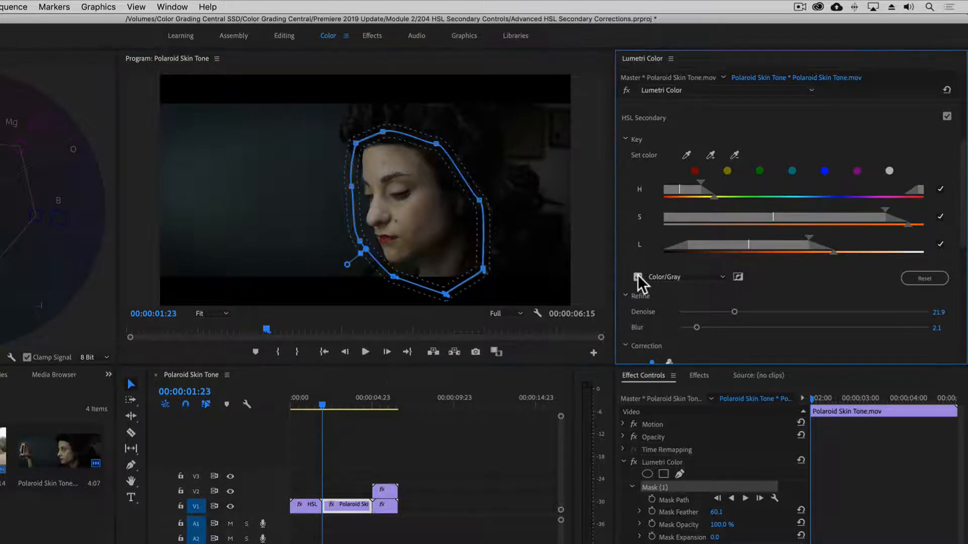
scroll(963, 273, down, 5)
scroll(963, 274, down, 3)
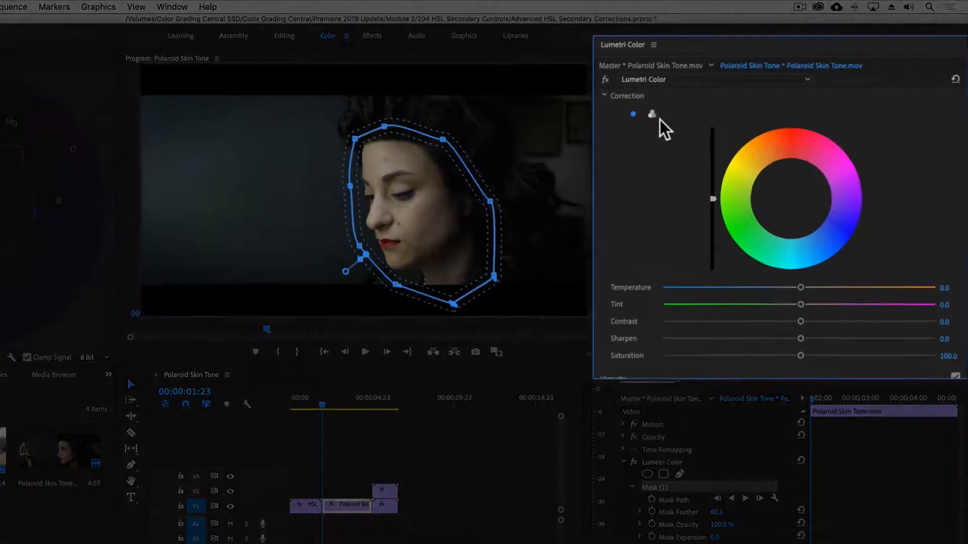
click(669, 121)
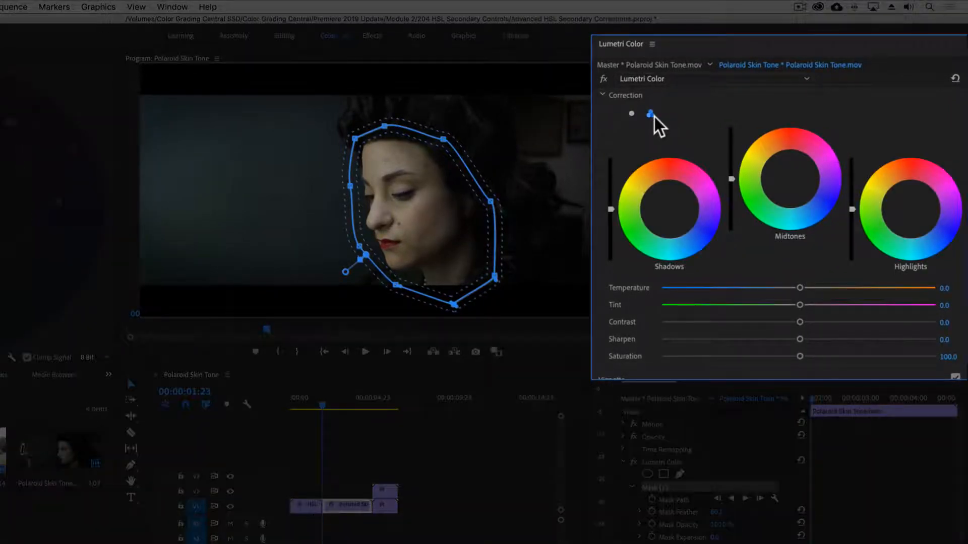
drag(909, 203, 911, 204)
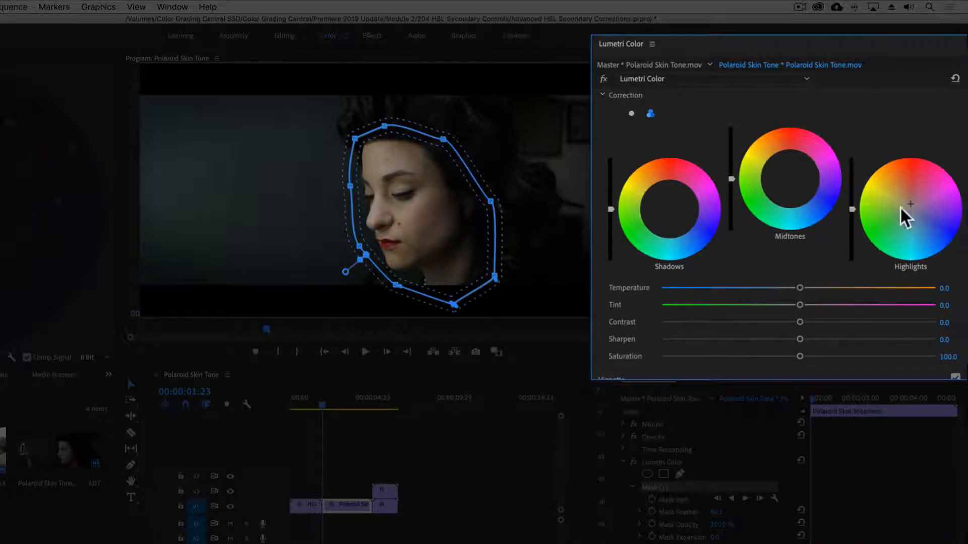
drag(790, 178, 789, 175)
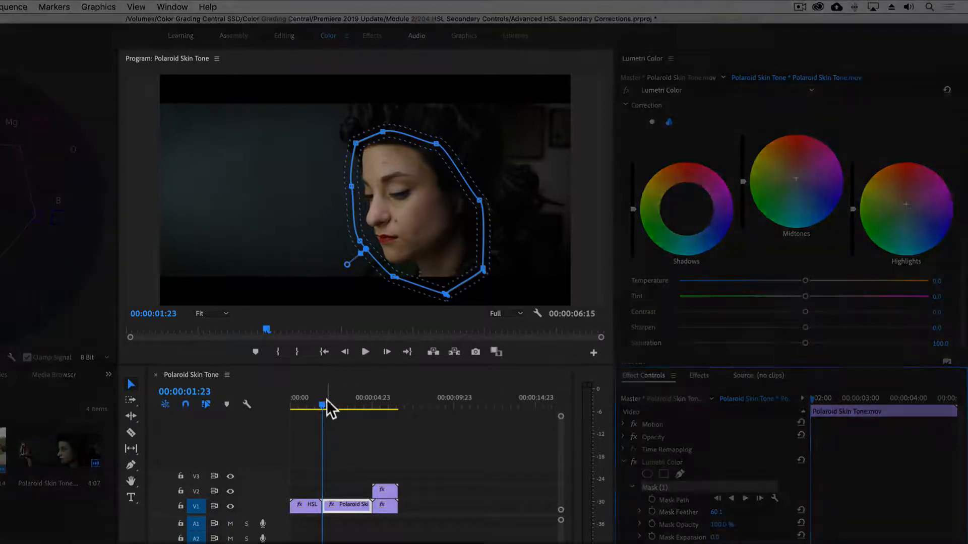
- Preview the head movement, return to 00:00:01:23, and track Mask (1) around the woman's face forward through the clip
click(324, 404)
drag(324, 405, 368, 412)
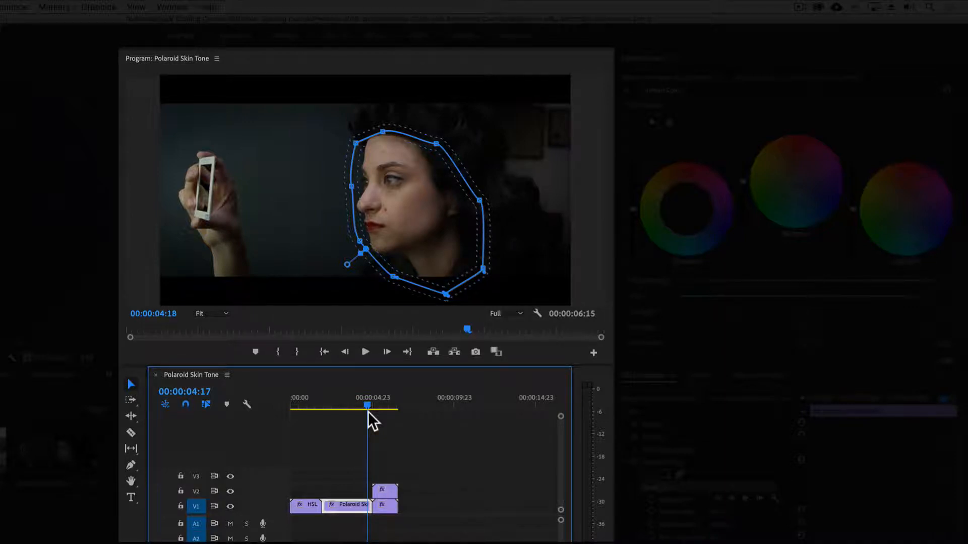
drag(368, 411, 324, 417)
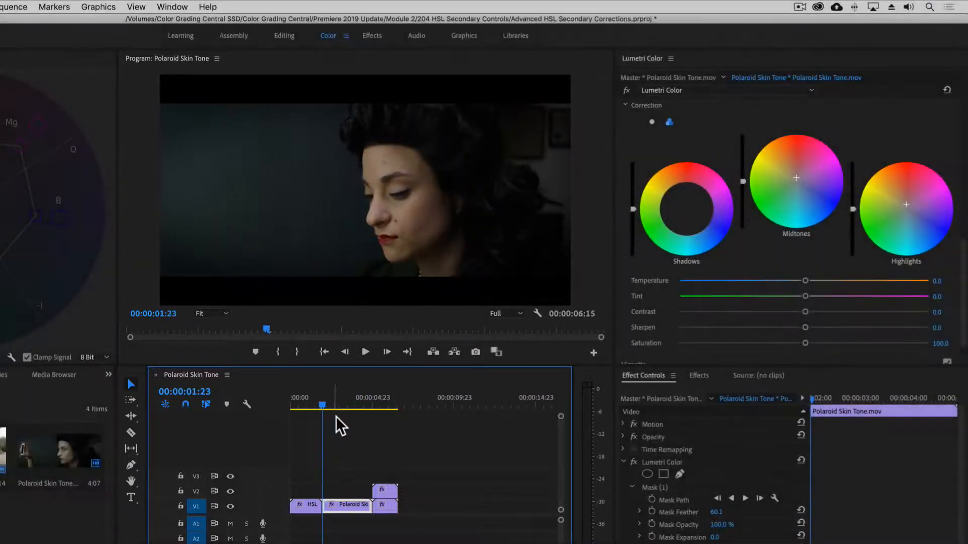
click(649, 485)
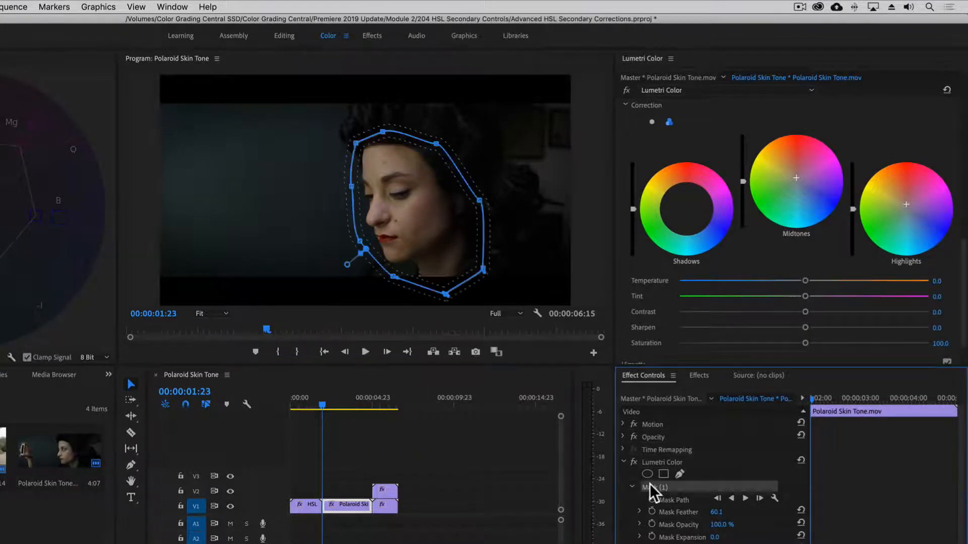
click(745, 499)
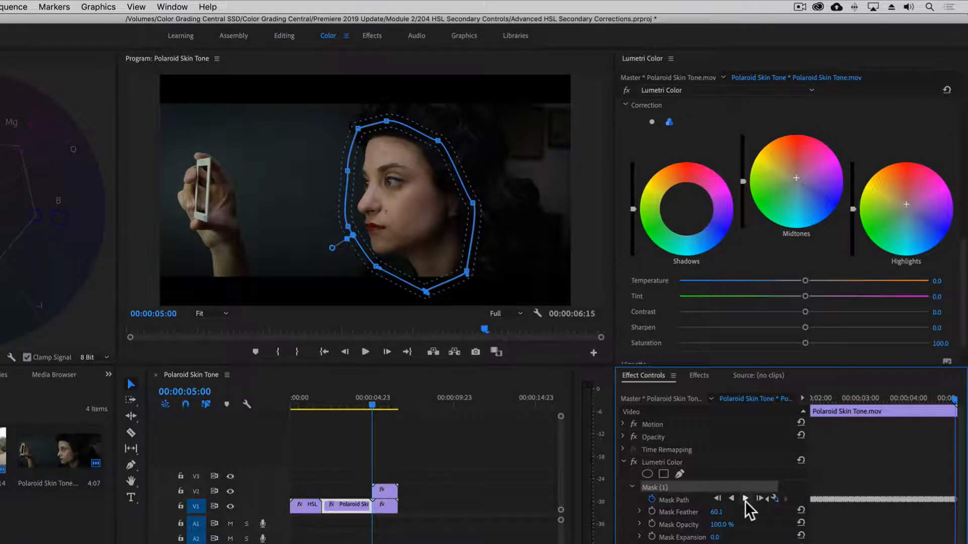
- At 00:00:05:00, draw a second closed freeform Lumetri Color mask around the hand holding the Polaroid, and set its feather to 52.8
click(679, 474)
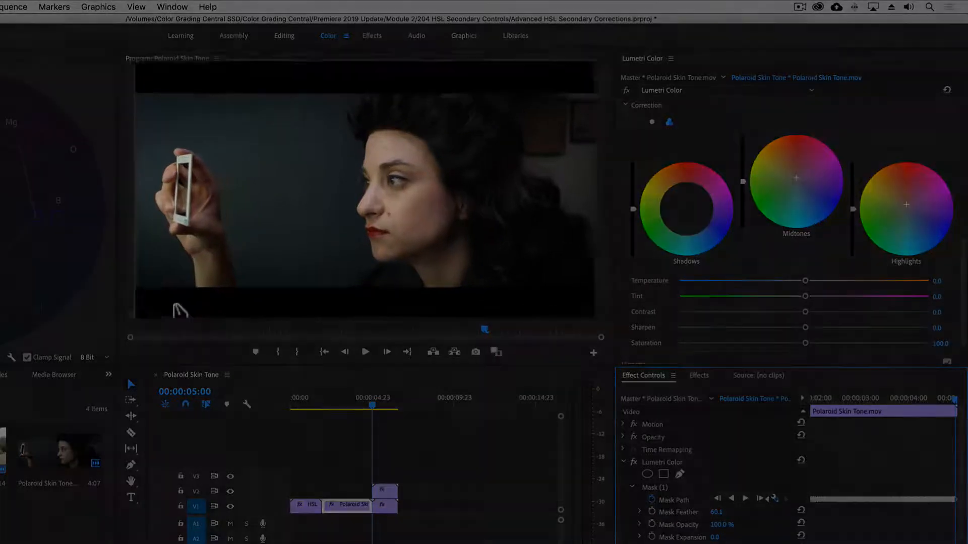
click(169, 307)
click(237, 307)
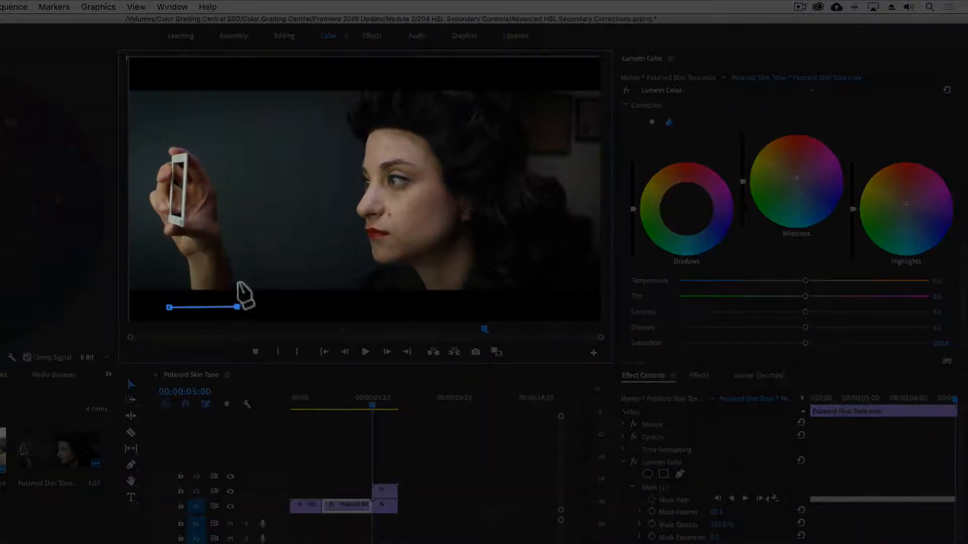
click(239, 282)
click(236, 219)
click(215, 150)
click(171, 137)
click(143, 153)
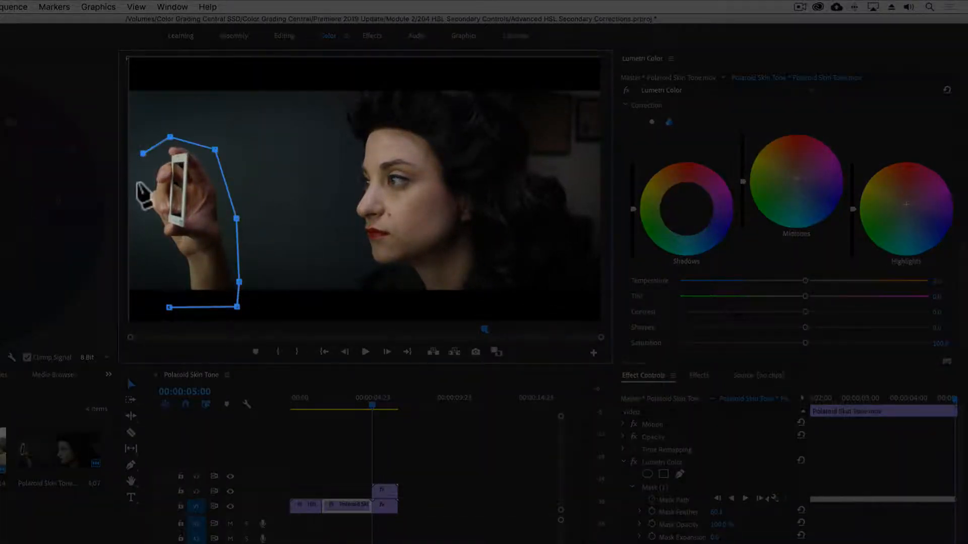
click(137, 196)
click(150, 258)
click(170, 307)
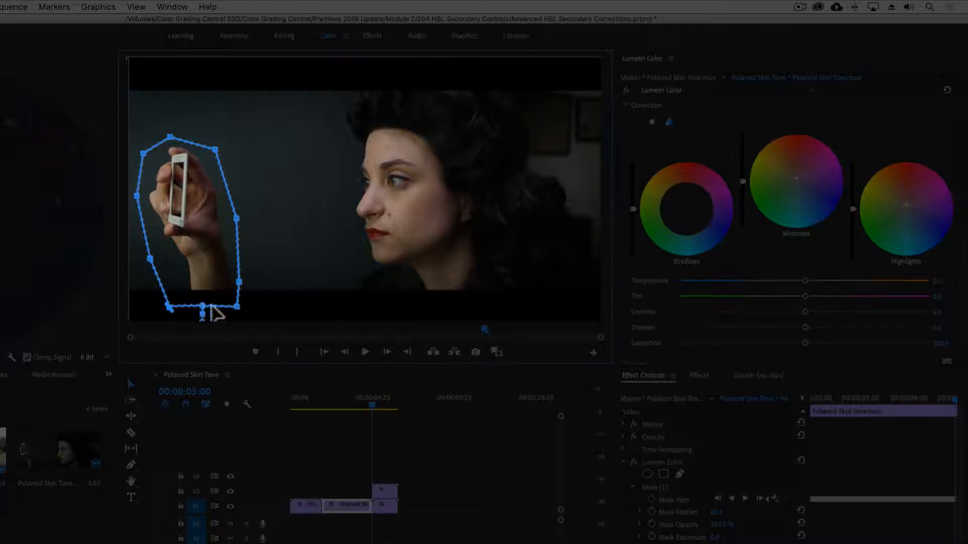
drag(255, 250, 263, 249)
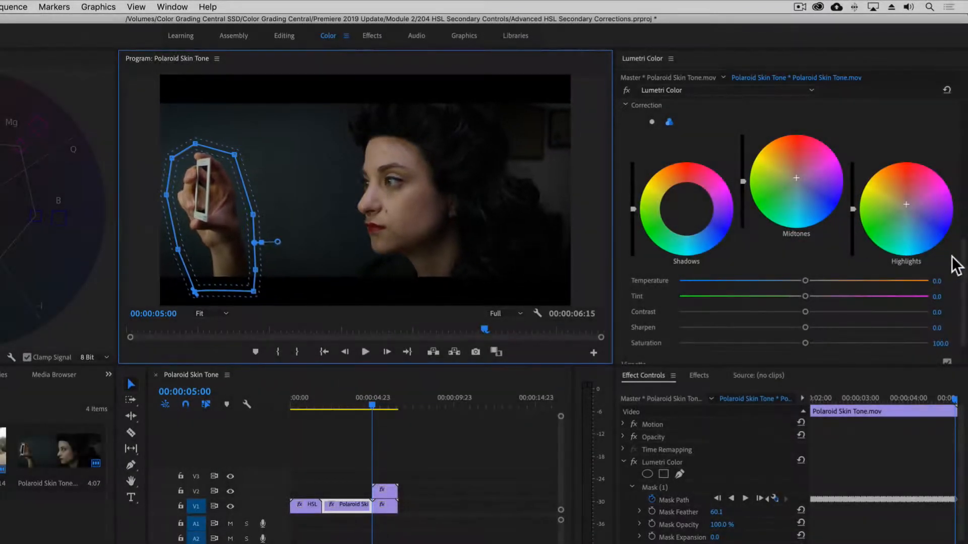
- Check the HSL key inside both masks with the Color/Gray preview, and switch the preview back off
scroll(963, 222, up, 3)
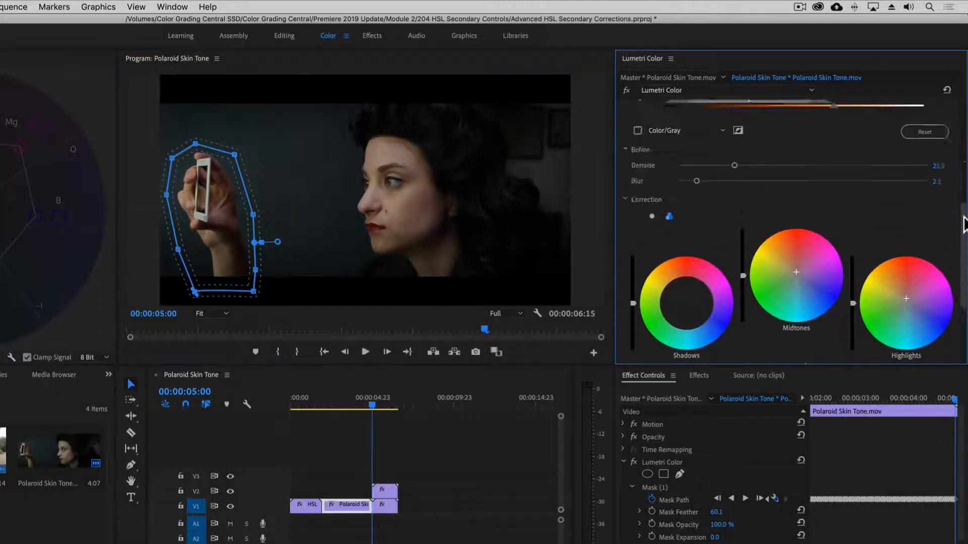
scroll(963, 222, up, 5)
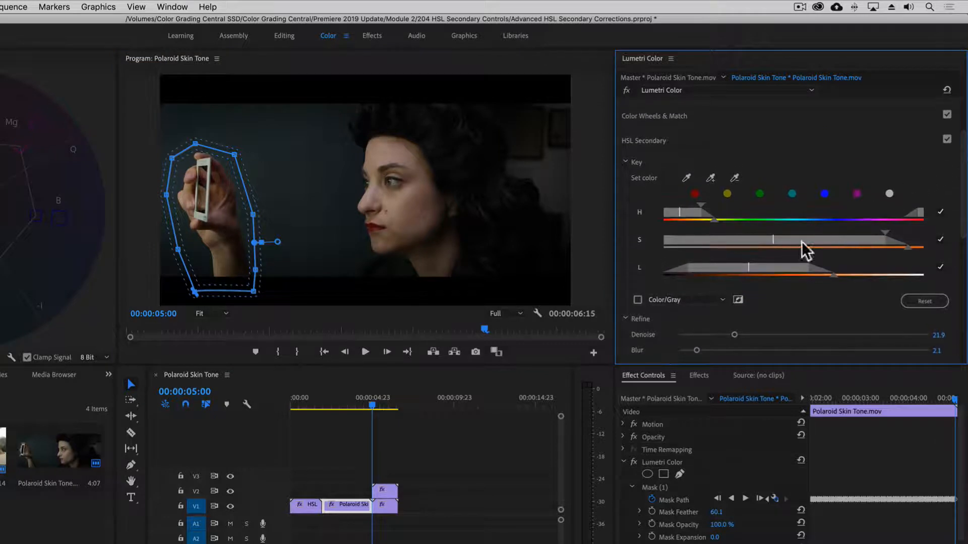
click(638, 300)
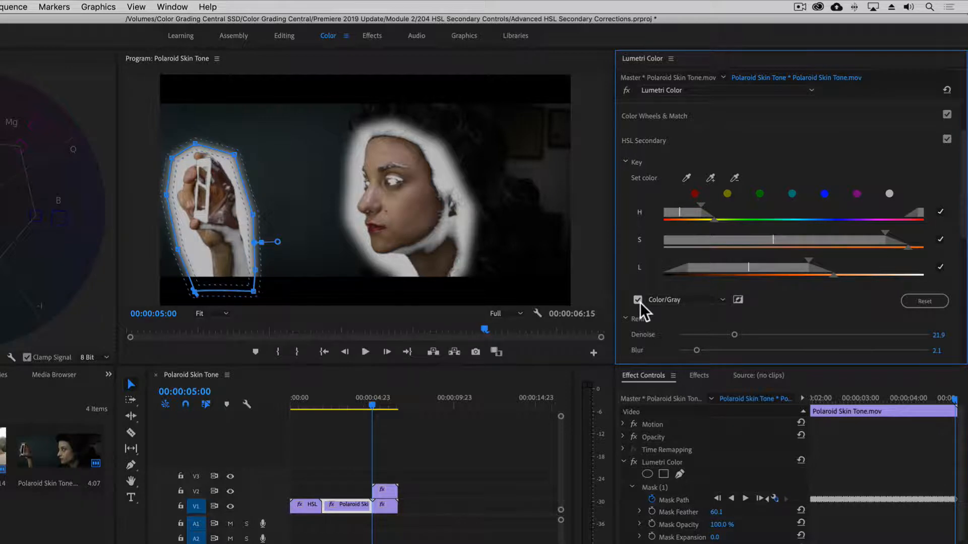
click(638, 300)
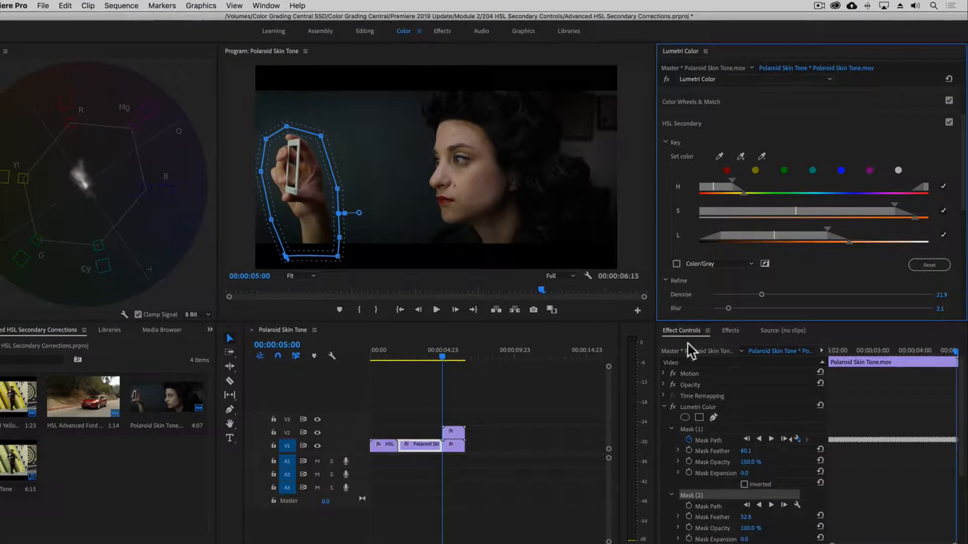
- Track Mask (2) on the hand backward from 00:00:05:00 to the clip's start, and scrub through the clip to review the track
click(758, 505)
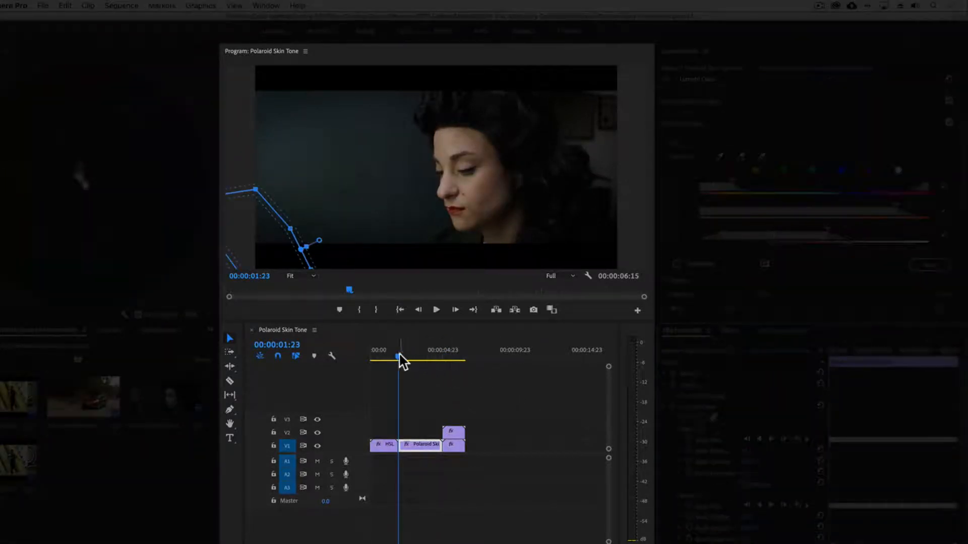
click(399, 355)
drag(401, 357, 437, 359)
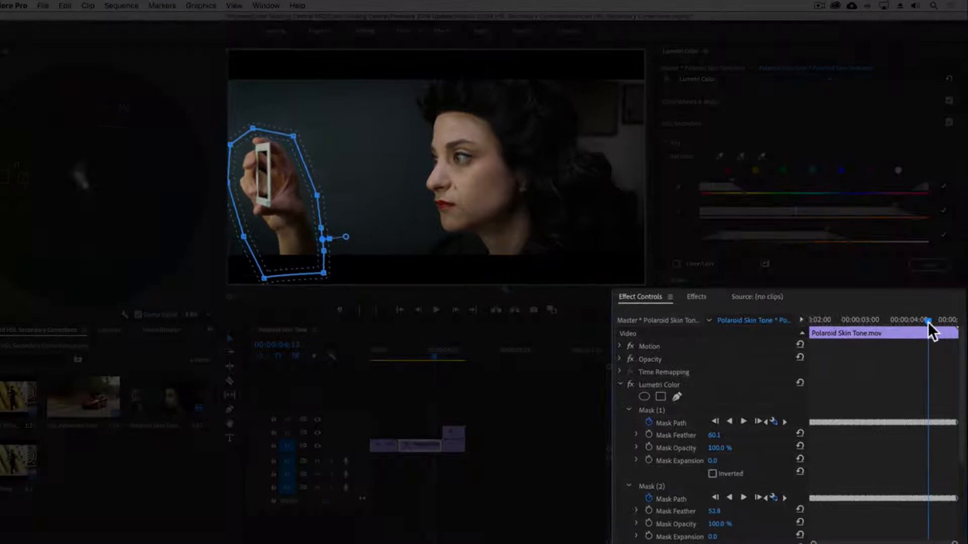
- Correct Mask (2) around the hand frame by frame from about 00:00:04:01 back to 00:00:03:22, and delete its earlier path keyframes
drag(932, 352, 910, 323)
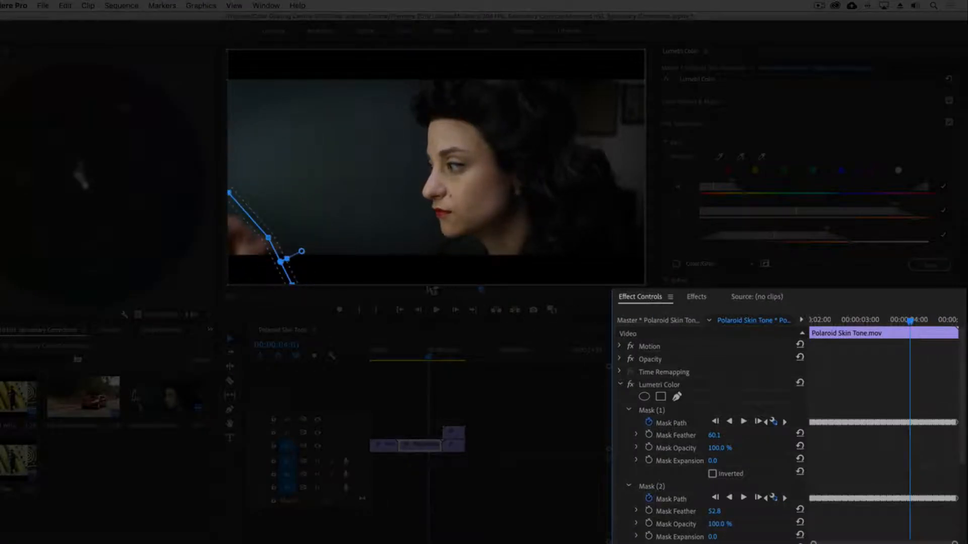
drag(267, 238, 271, 254)
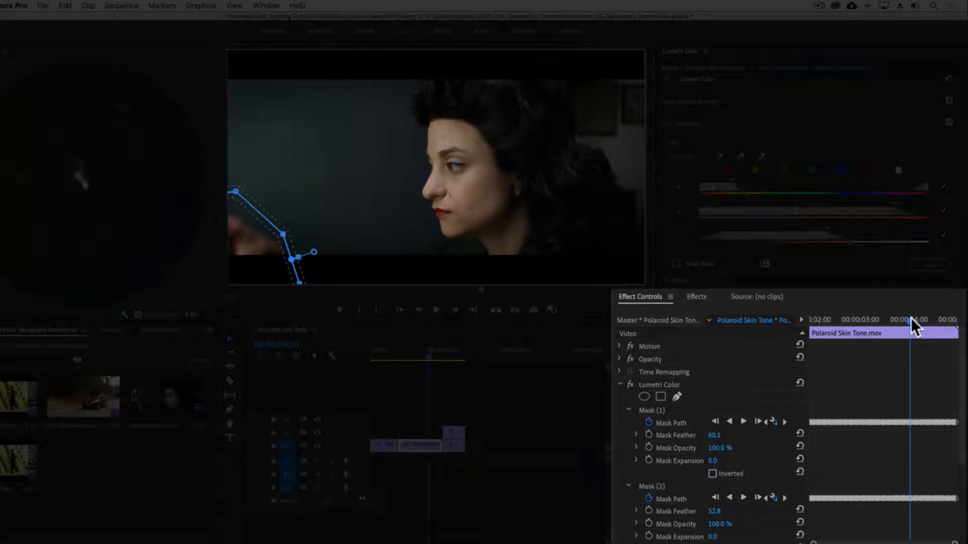
drag(912, 327, 910, 327)
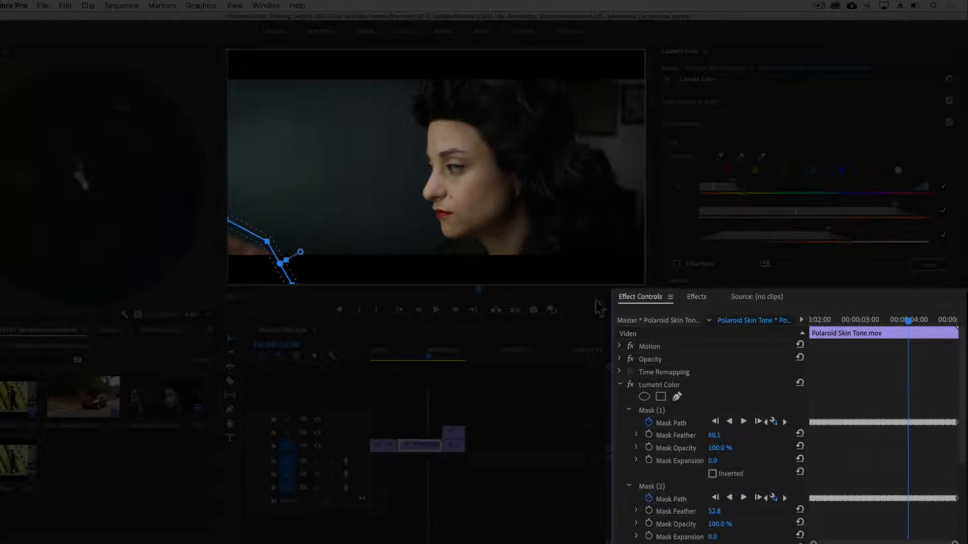
drag(267, 243, 257, 249)
drag(911, 329, 903, 323)
drag(263, 262, 251, 281)
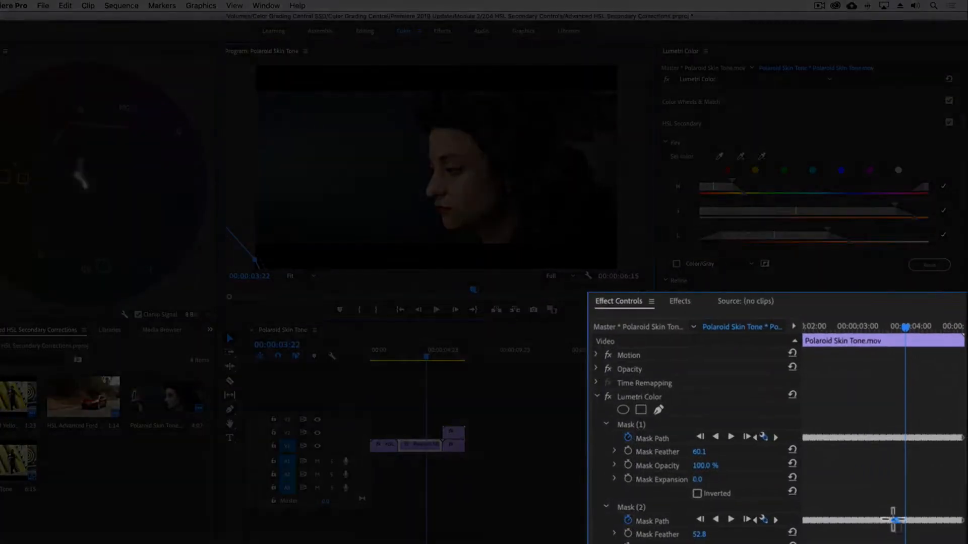
drag(893, 519, 794, 512)
key(Delete)
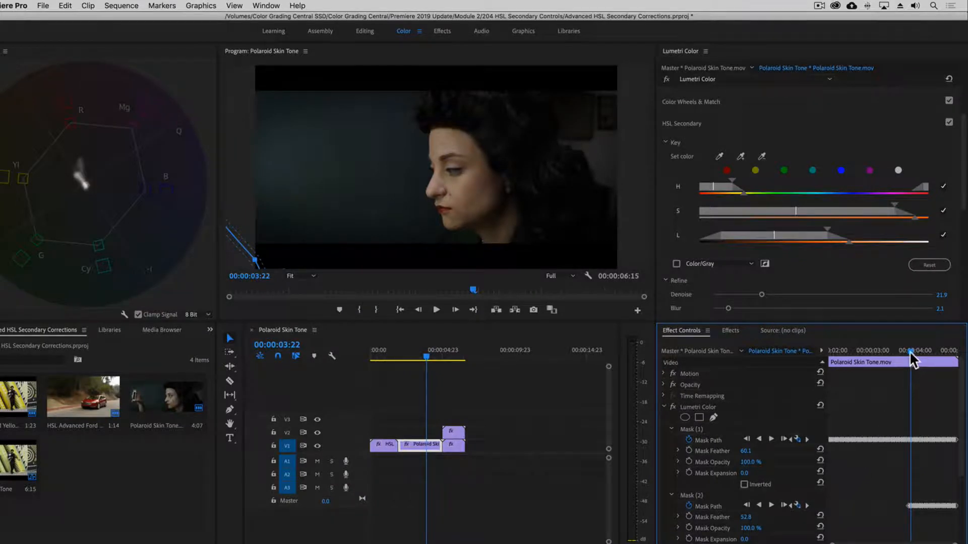
- Play the Polaroid Skin Tone clip from 00:00:01:23 to check the corrected mask tracking
drag(909, 351, 830, 353)
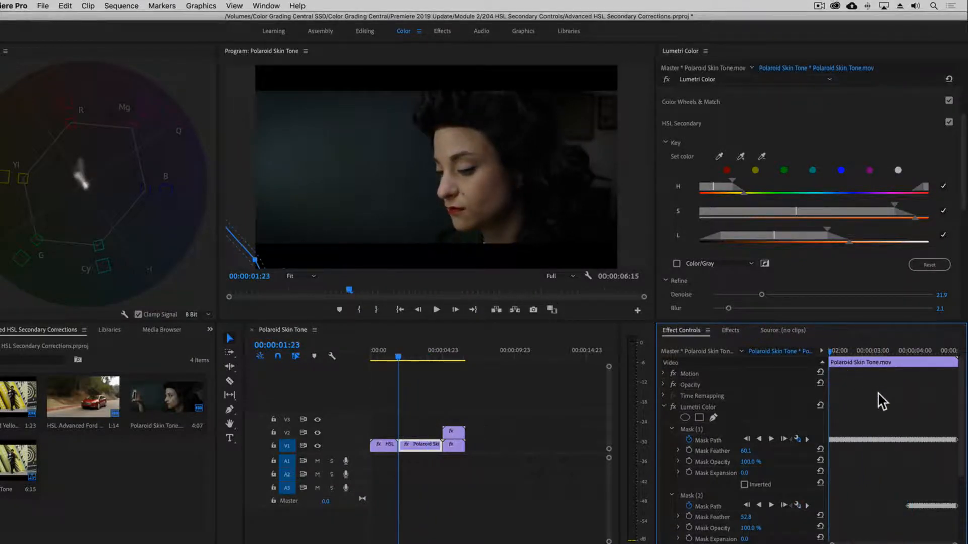
key(space)
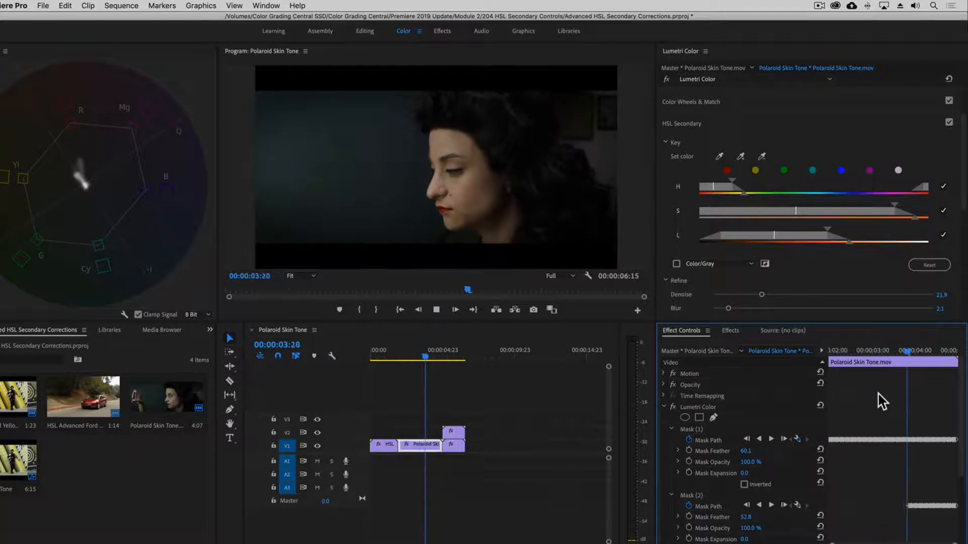
key(space)
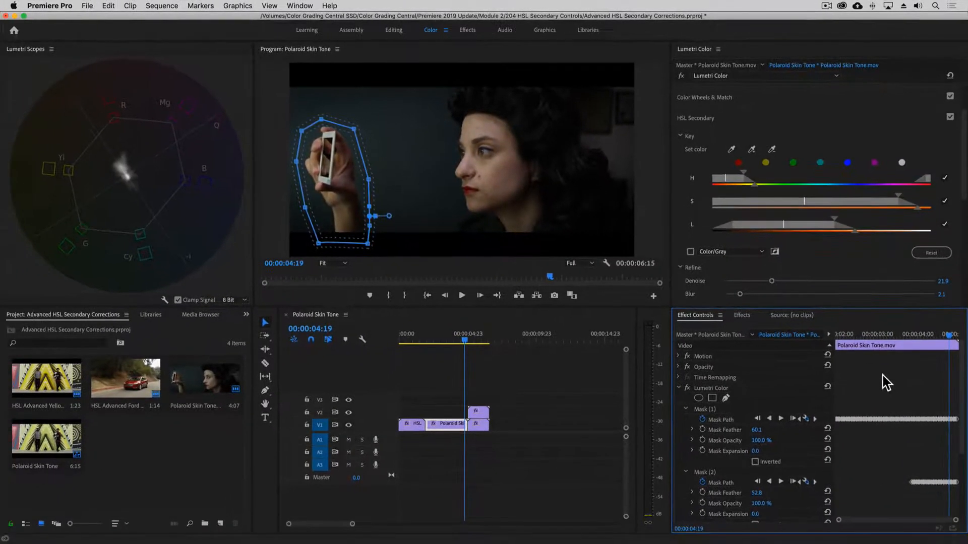
- On the upper HSL Advanced Ford Focus clip, sample the car's red paint as the HSL Secondary key colour and turn on the Color/Gray preview
key(Down)
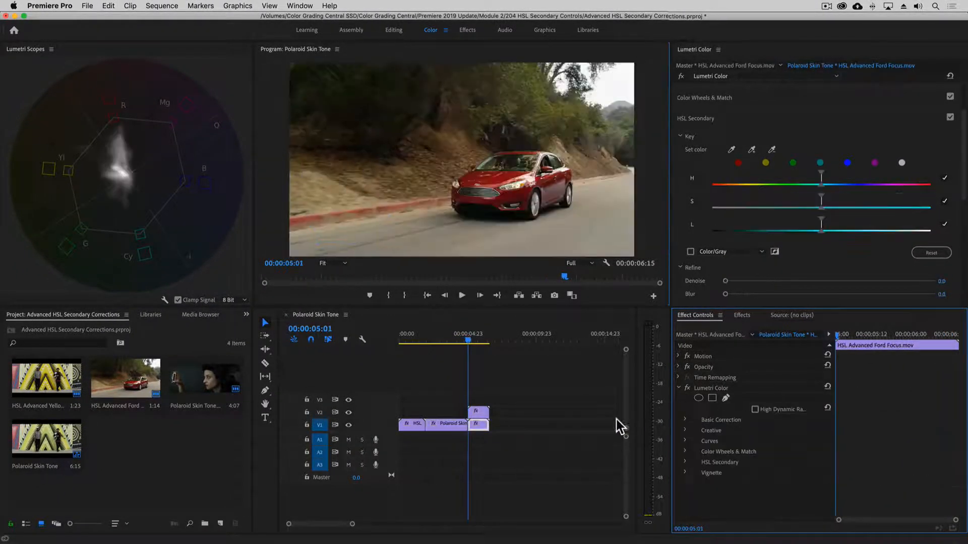
click(480, 415)
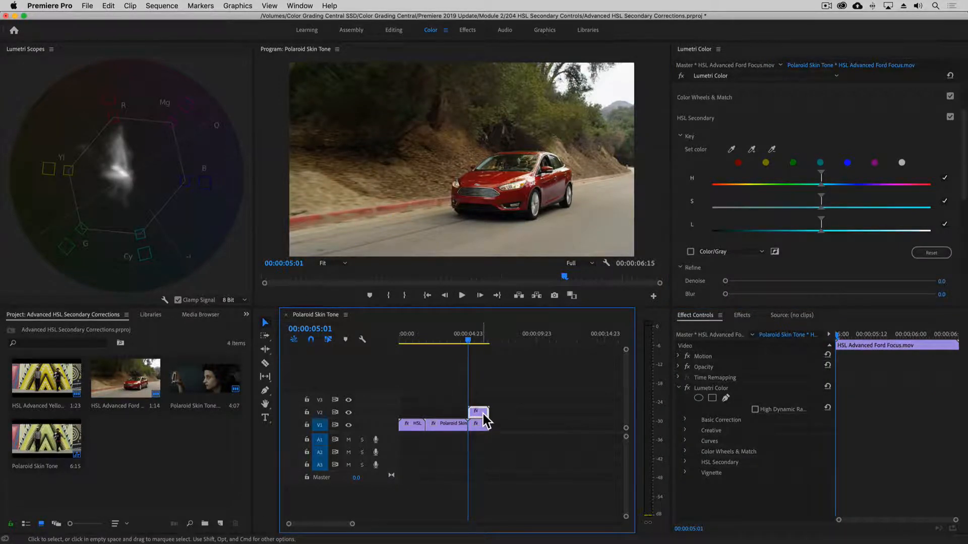
key(Right)
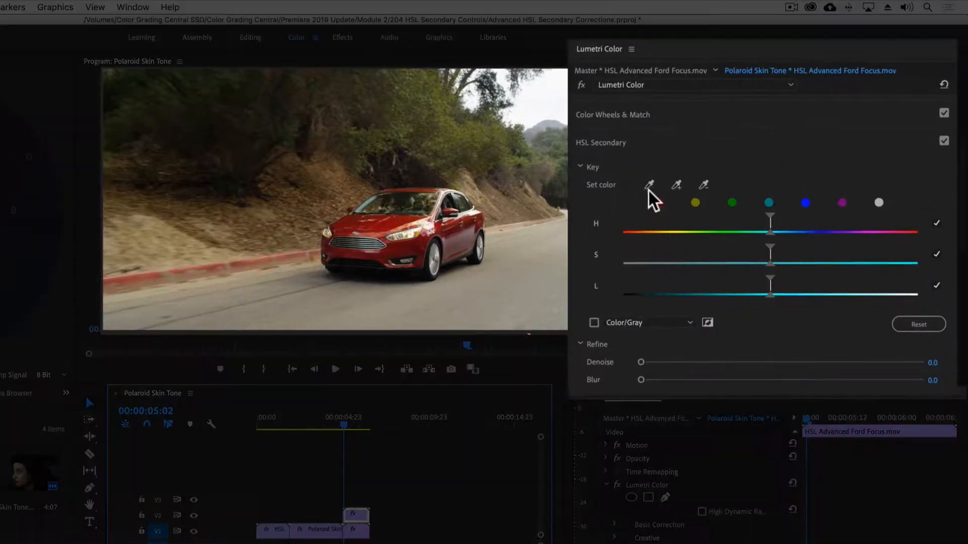
click(668, 187)
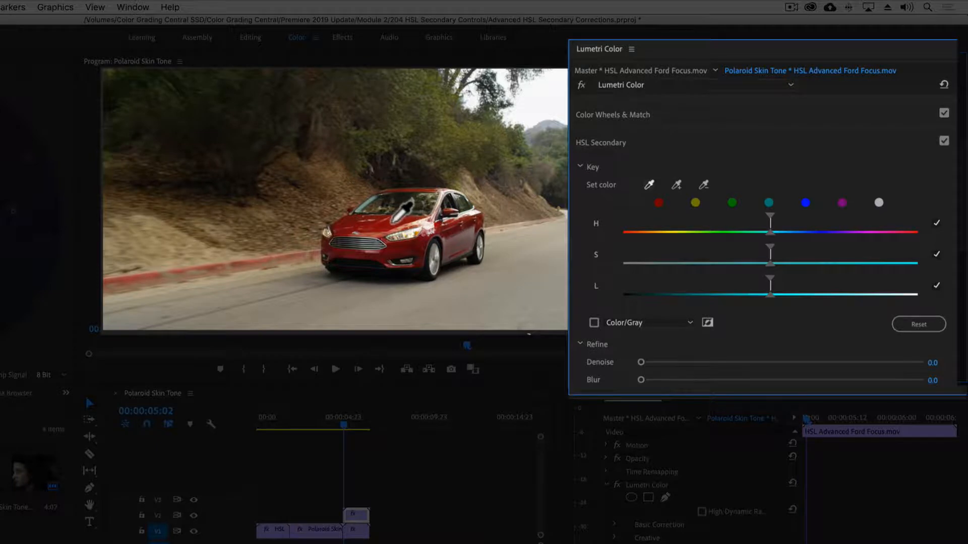
click(393, 221)
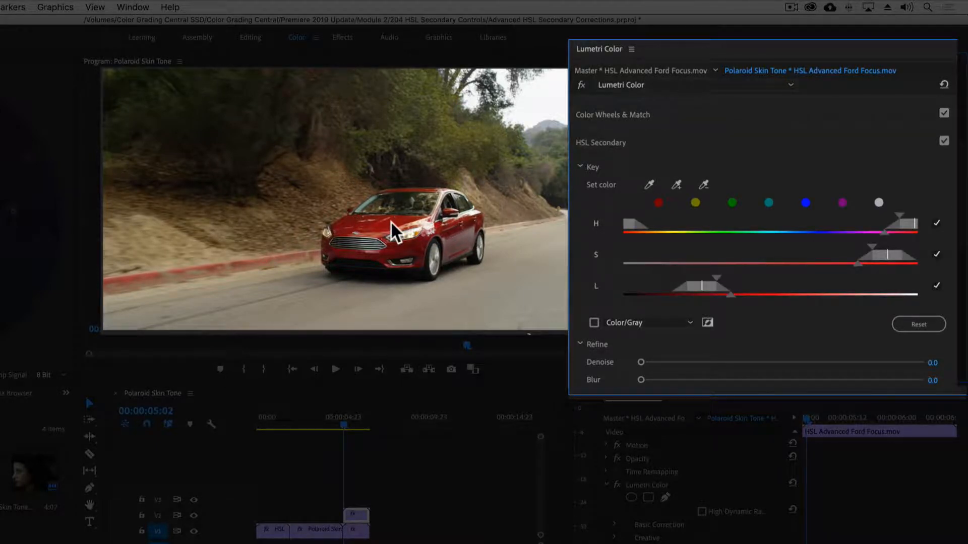
click(594, 323)
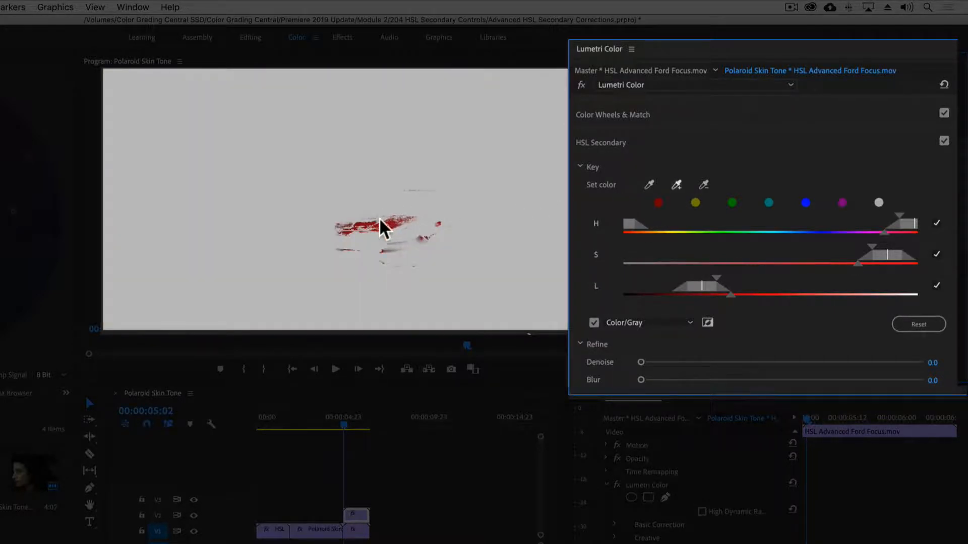
- Add more of the car's red tones to the key, and narrow the hue range to exclude the hillside and road
mouse_move(379, 218)
mouse_down()
mouse_move(369, 220)
mouse_move(403, 207)
mouse_move(430, 226)
mouse_move(474, 222)
mouse_move(432, 229)
mouse_up()
click(424, 241)
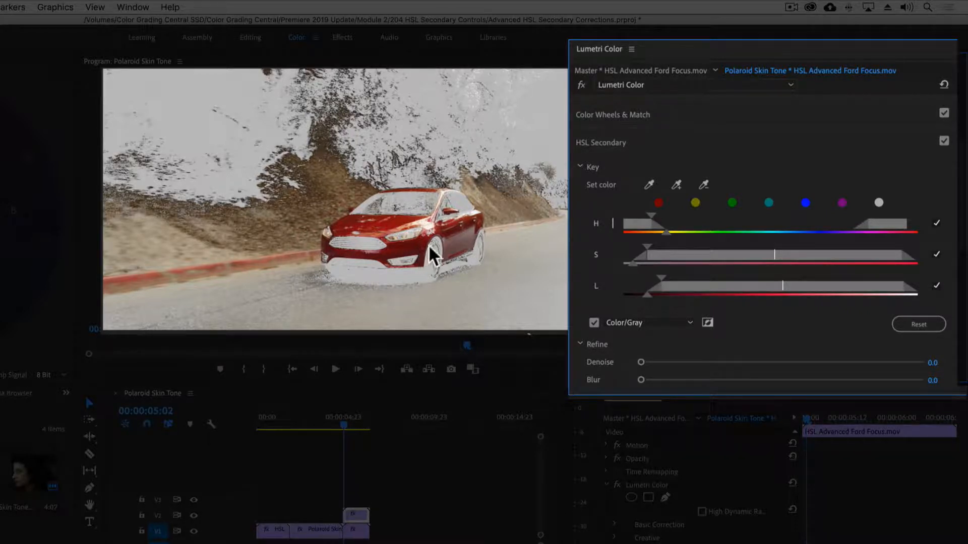
drag(652, 213, 636, 219)
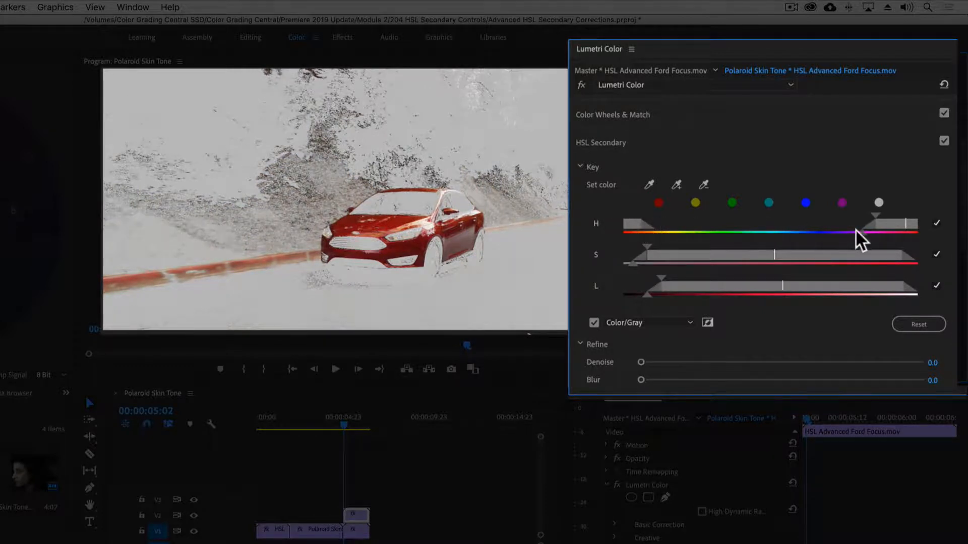
drag(858, 231, 865, 232)
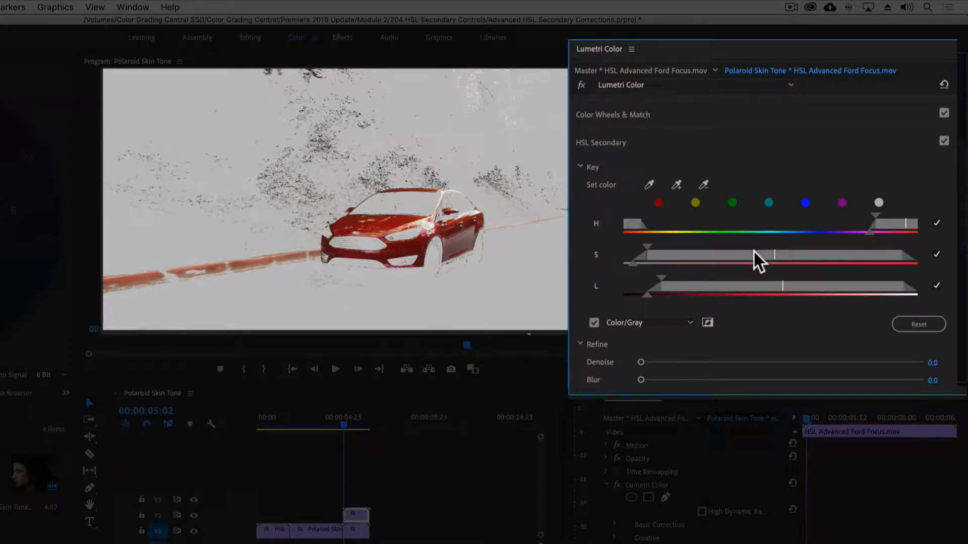
- Adjust the car key's saturation and luminance ranges, and refine it with Denoise 28.4 and Blur 2.5
drag(755, 250, 766, 252)
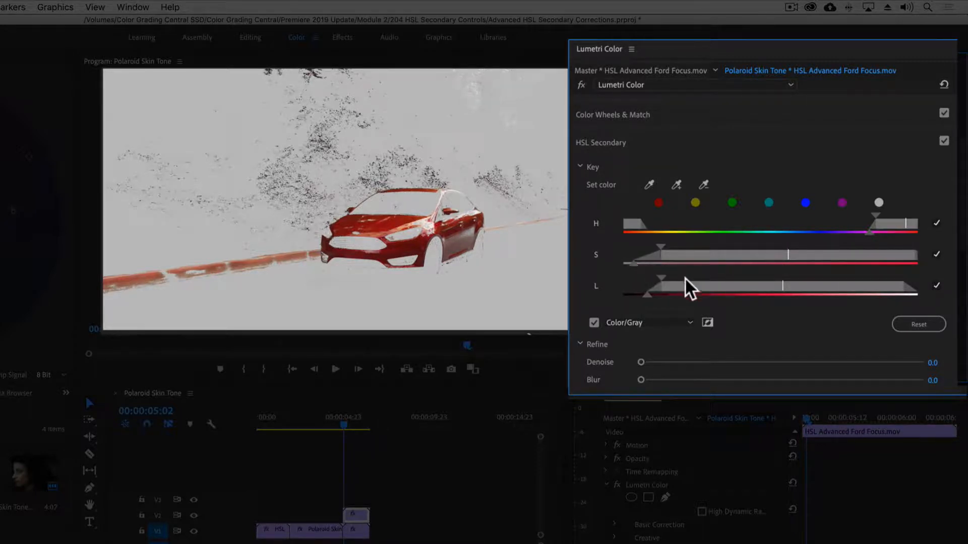
drag(682, 280, 631, 300)
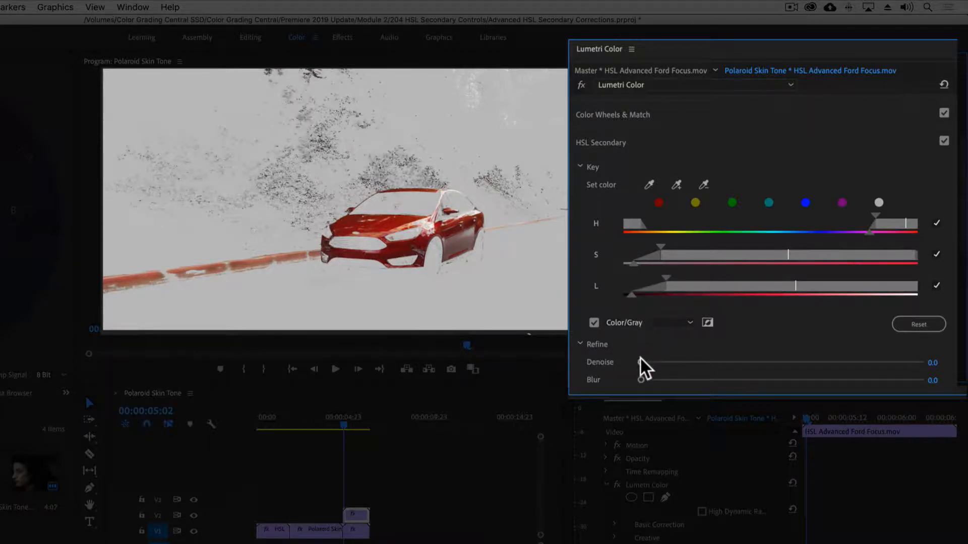
drag(652, 359, 675, 359)
drag(641, 379, 659, 378)
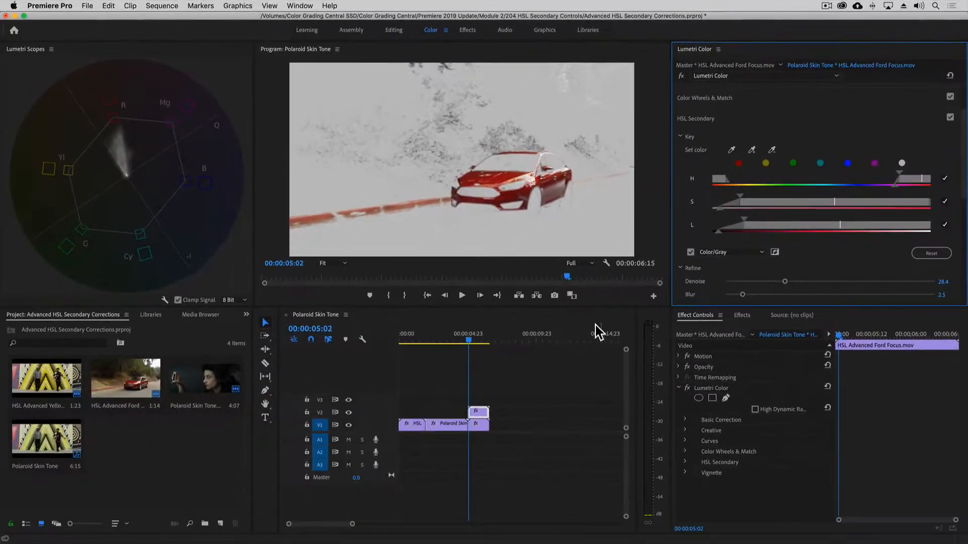
- At 00:00:05:01, turn off the Color/Gray preview and duplicate the upper car clip's Lumetri Color effect by copying and pasting it
mouse_move(469, 340)
mouse_down()
mouse_move(488, 341)
mouse_move(473, 340)
mouse_up()
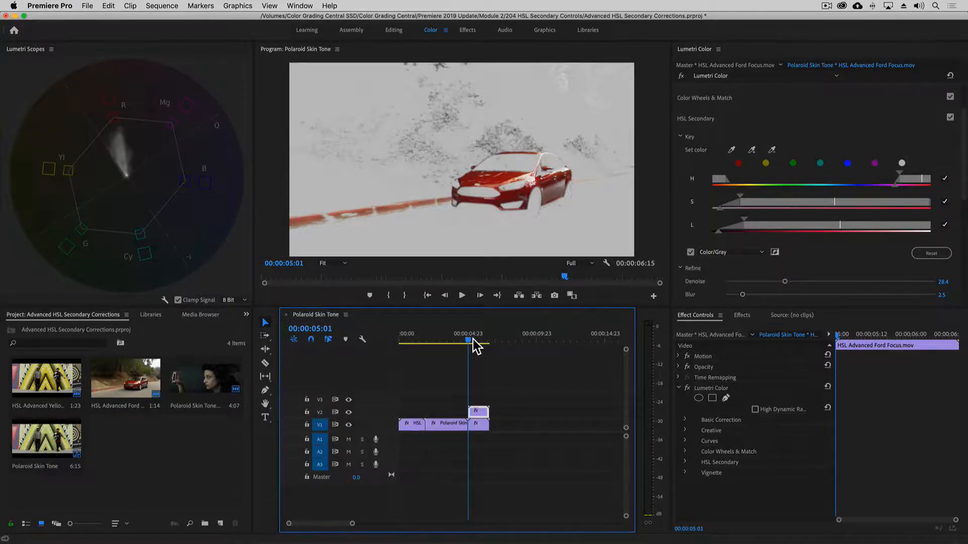
click(691, 252)
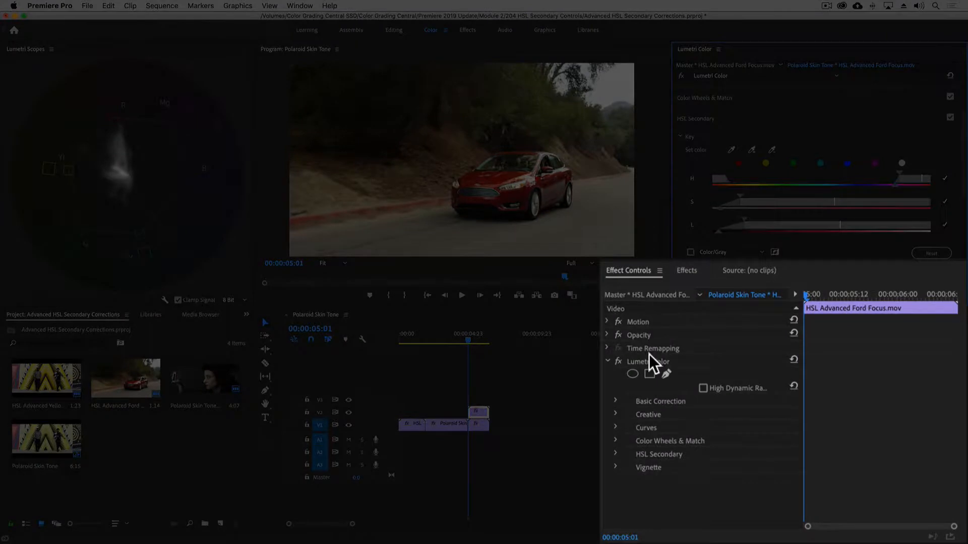
click(651, 361)
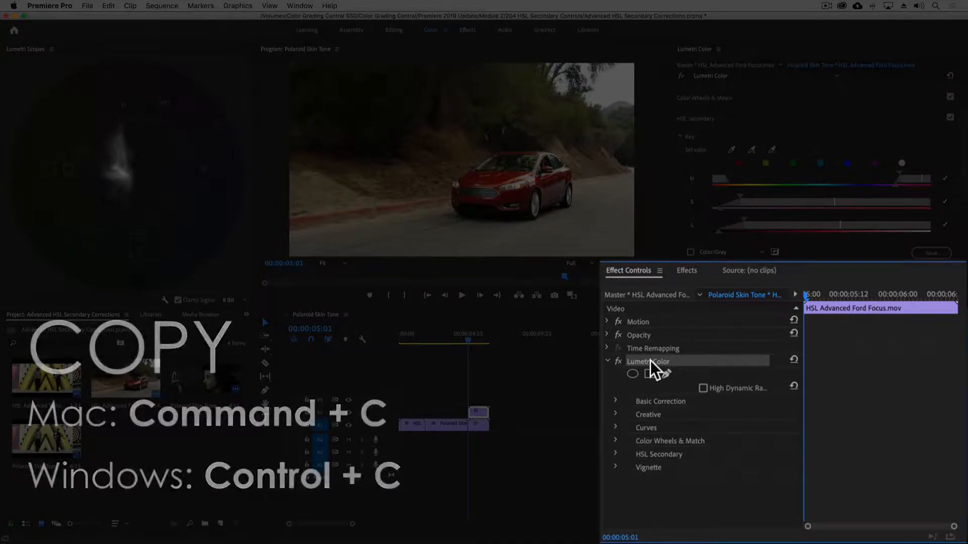
key(super+v)
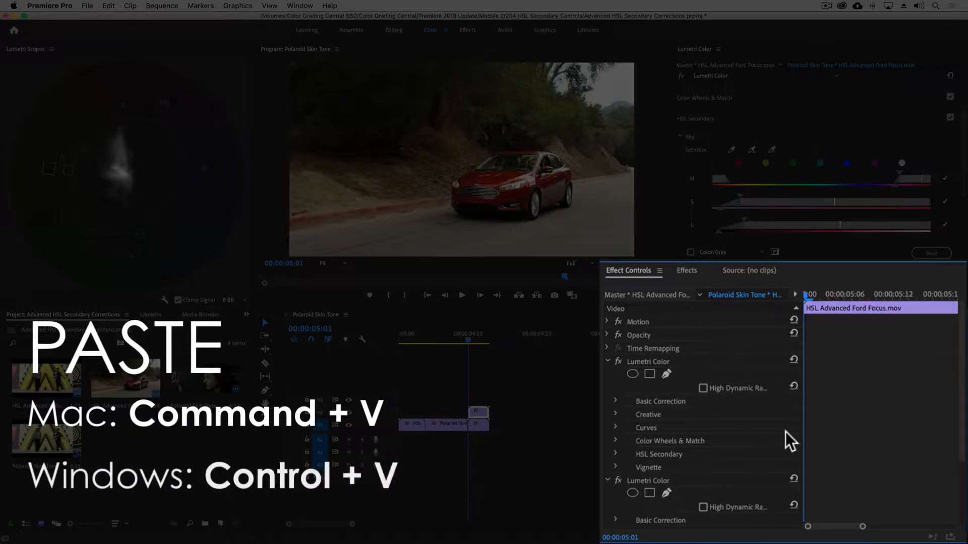
- Select the second Lumetri Color effect and invert its HSL Secondary key so it targets everything except the red car
scroll(959, 408, down, 2)
drag(960, 416, 960, 444)
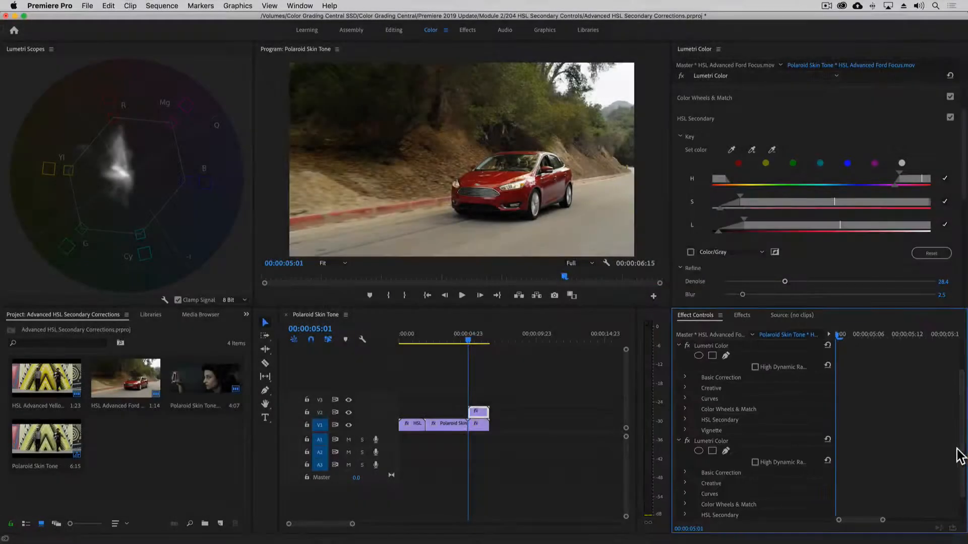
click(778, 443)
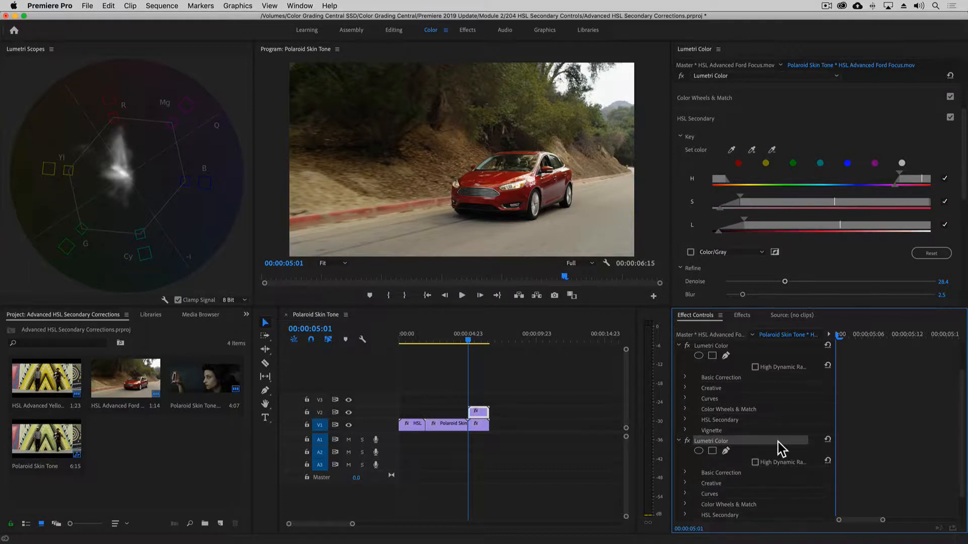
click(774, 253)
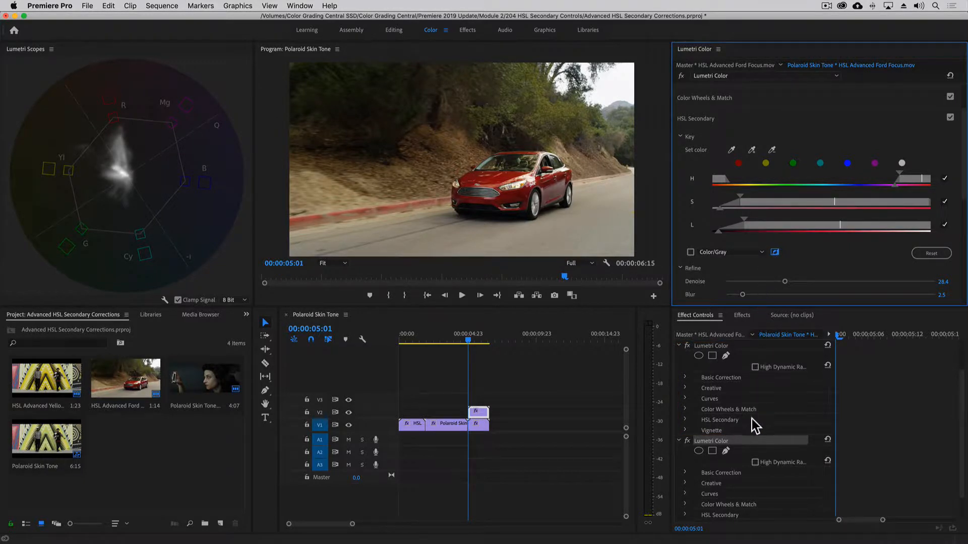
- Rename the second Lumetri Color effect as Background
right_click(730, 439)
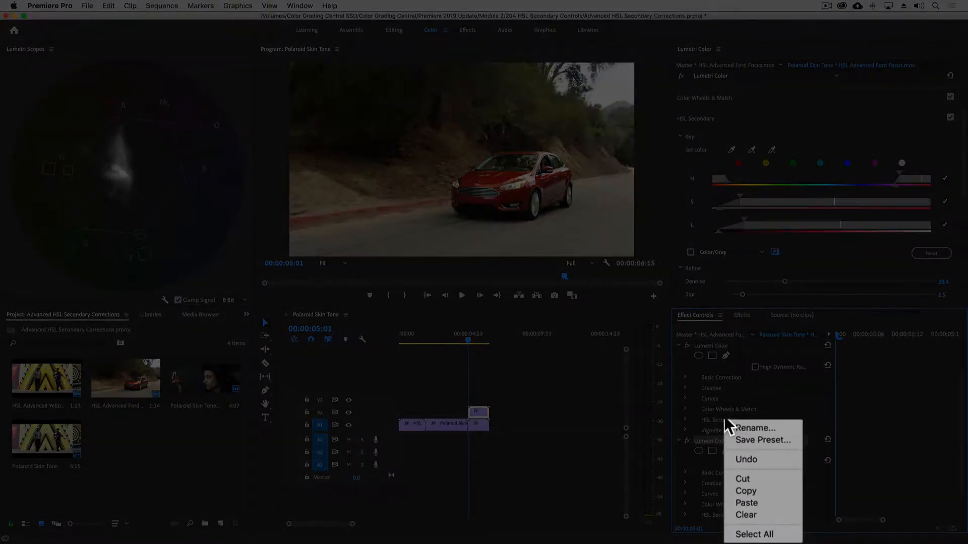
click(734, 428)
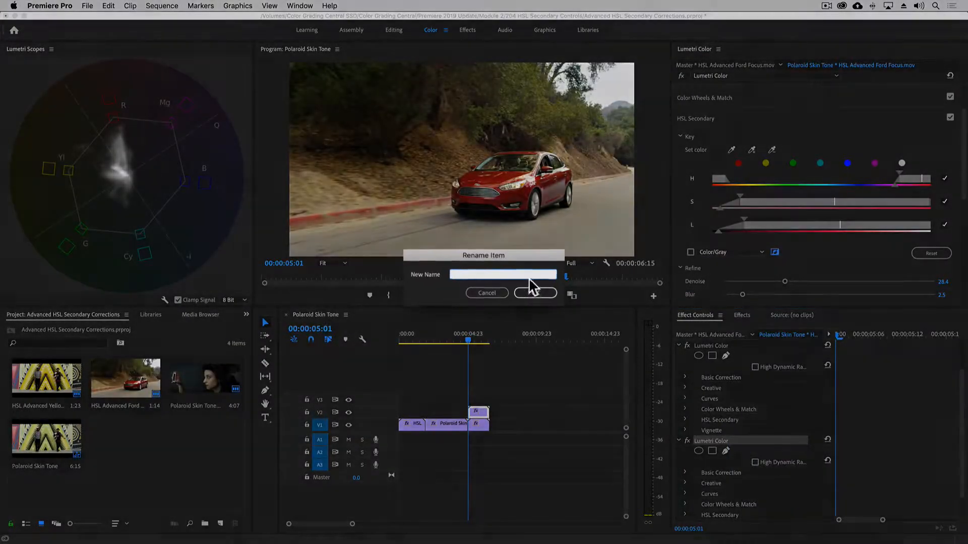
text(Backgroun)
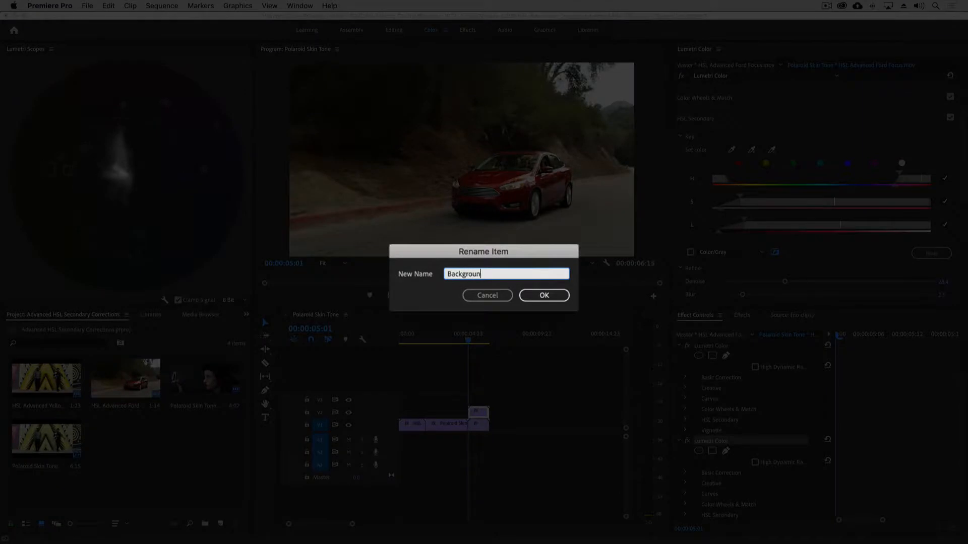
text(d)
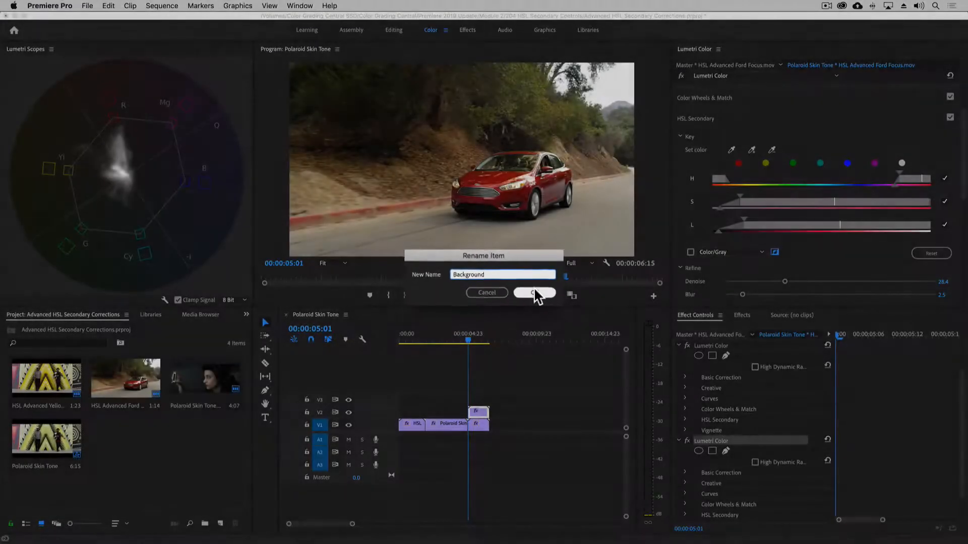
click(543, 295)
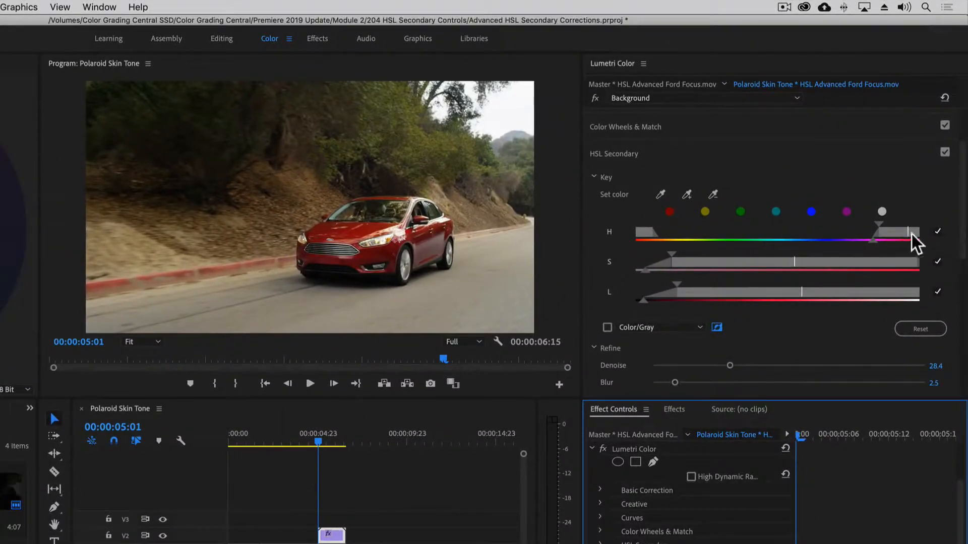
- In the Background effect's HSL Secondary correction, set Temperature to -27.4, Tint to 10.1 and Saturation to 83.7
drag(963, 238, 963, 349)
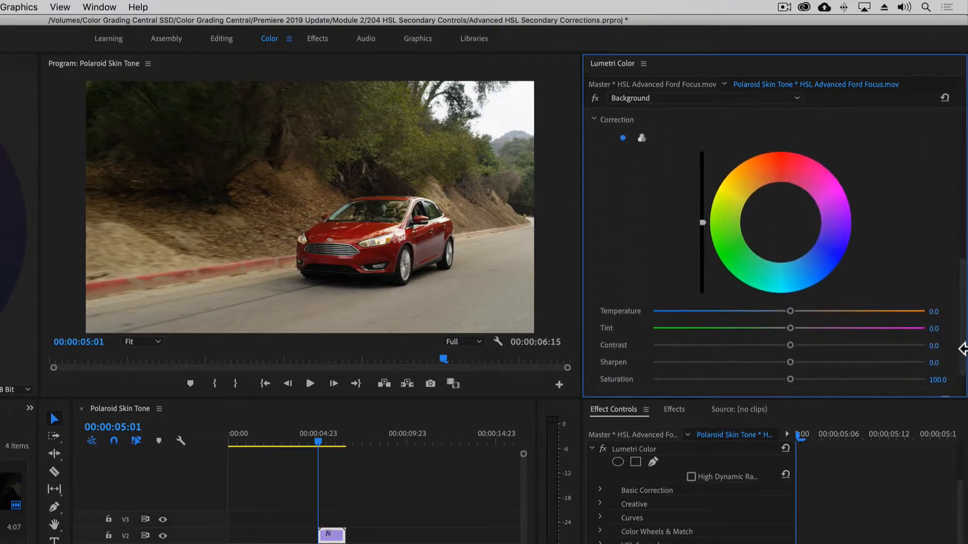
drag(790, 311, 757, 312)
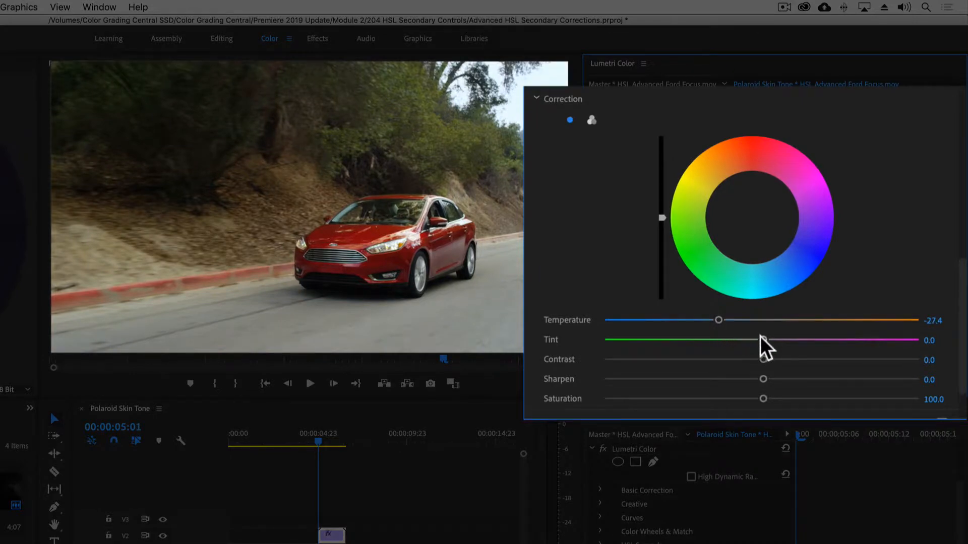
drag(773, 339, 777, 340)
drag(763, 396, 733, 396)
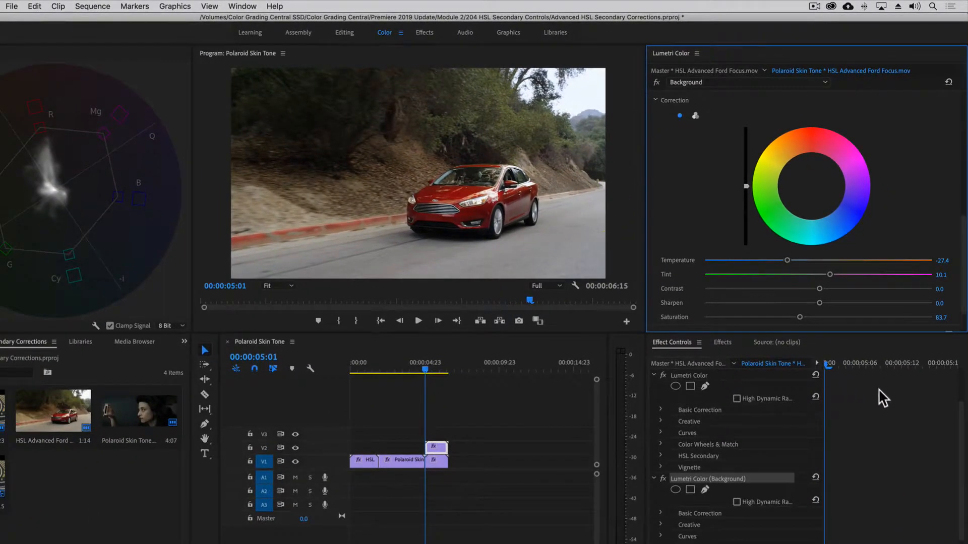
- In the first Lumetri Color effect's HSL Secondary correction, switch to three-way wheels and slightly raise the highlights and midtones
drag(958, 424, 959, 419)
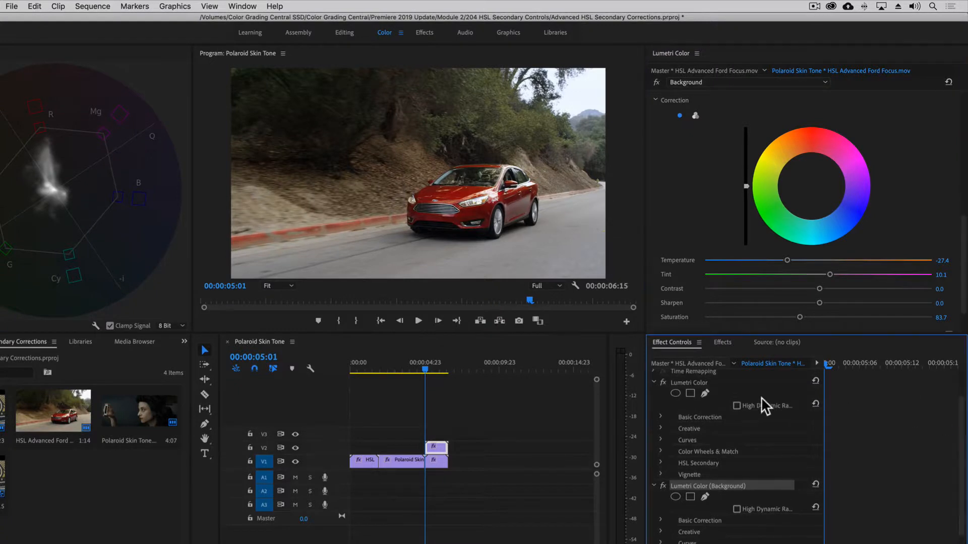
click(699, 385)
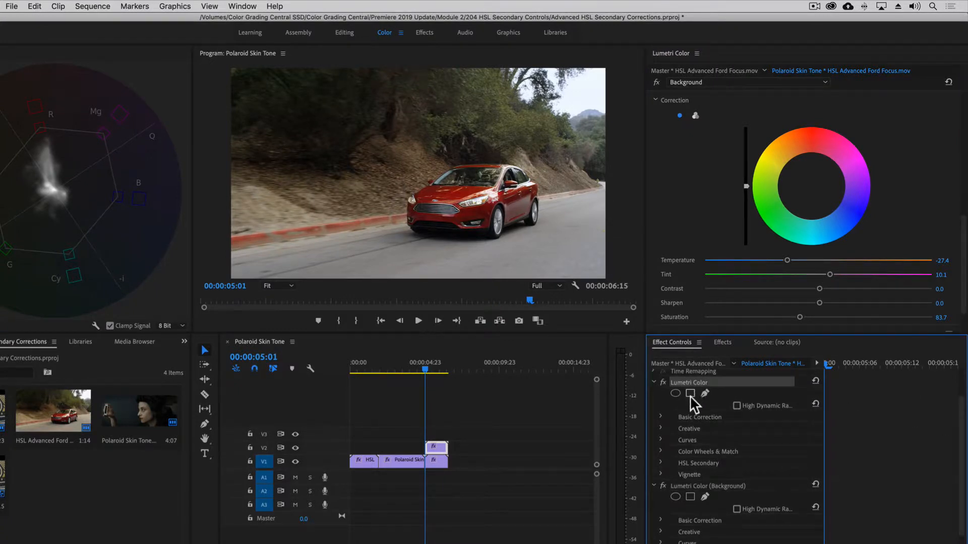
click(661, 460)
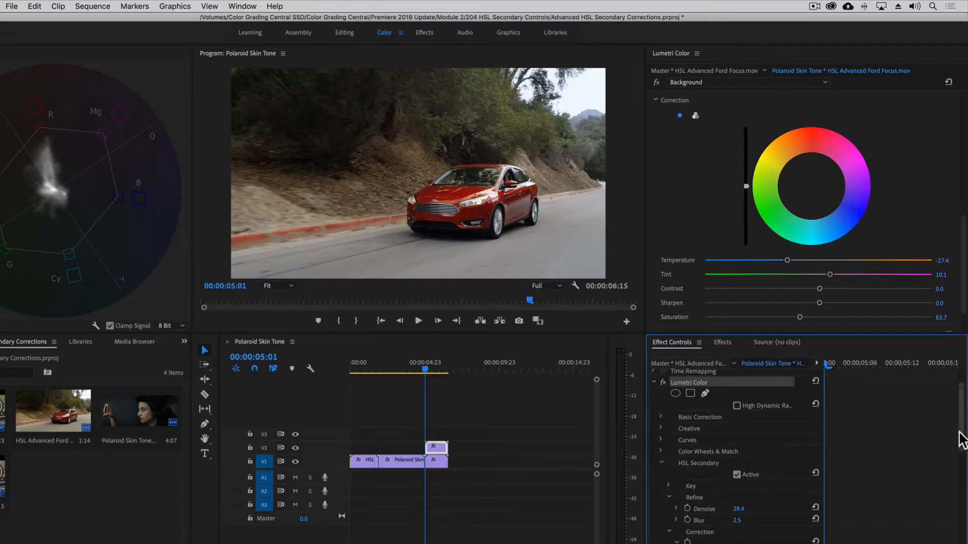
drag(961, 440, 958, 490)
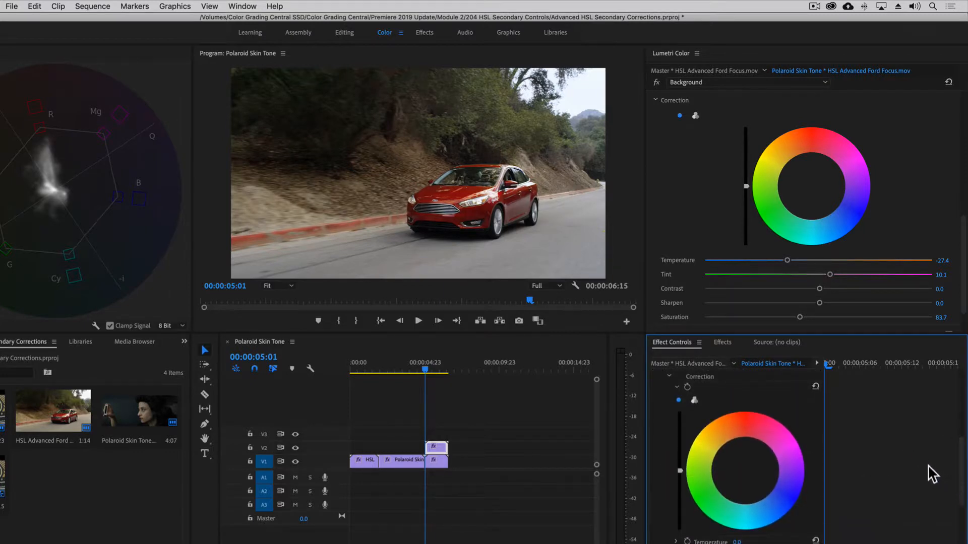
click(695, 401)
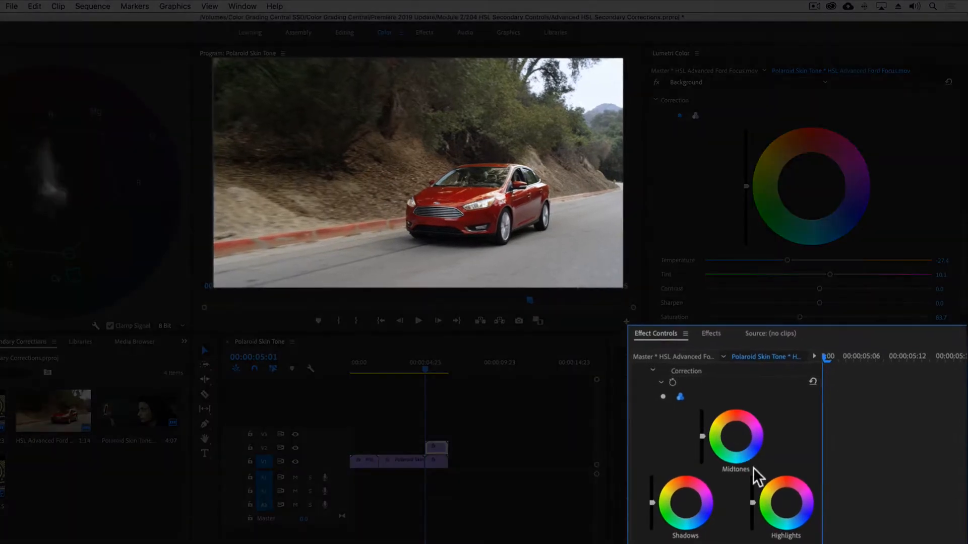
drag(753, 500, 753, 497)
drag(703, 437, 702, 431)
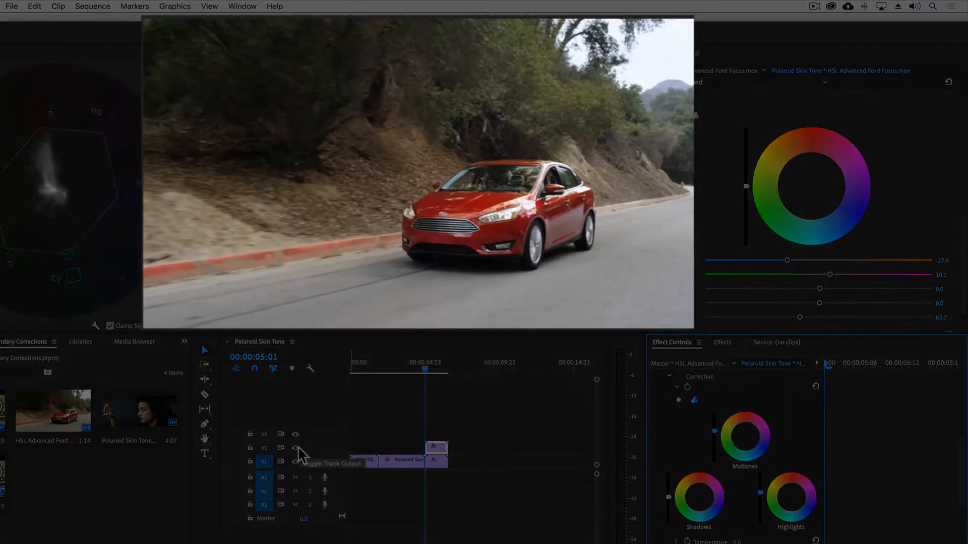
- Compare the car shot with track V2 hidden and shown, and play the corrected clip from 00:00:05:01
click(296, 448)
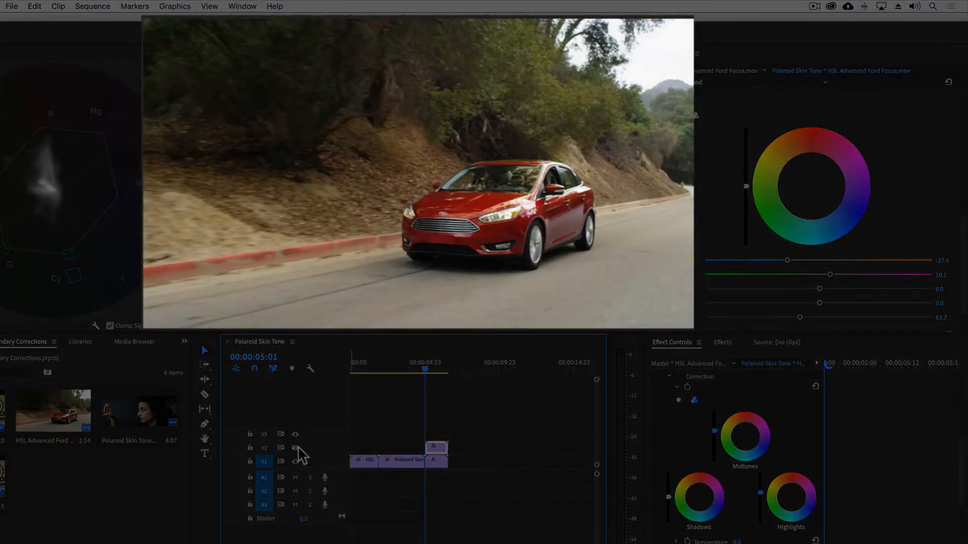
click(297, 448)
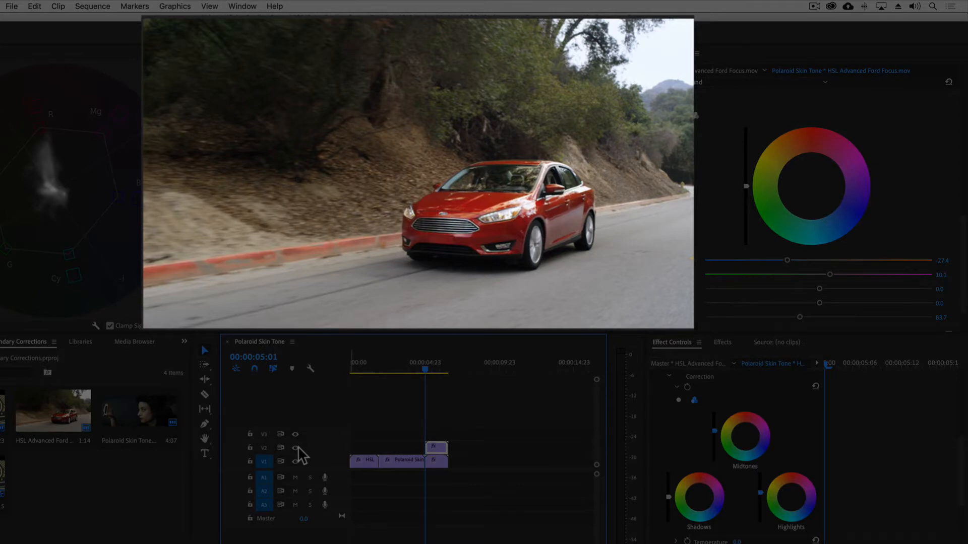
key(space)
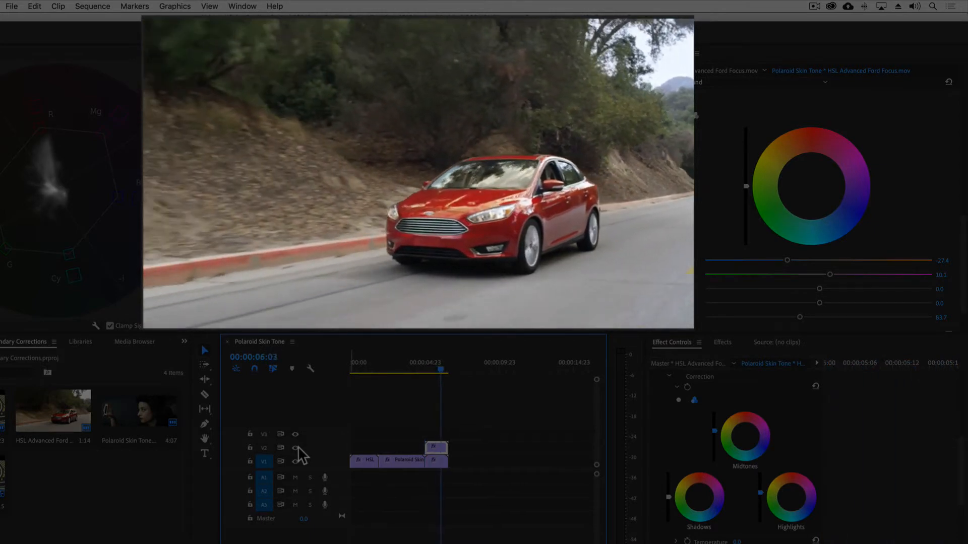